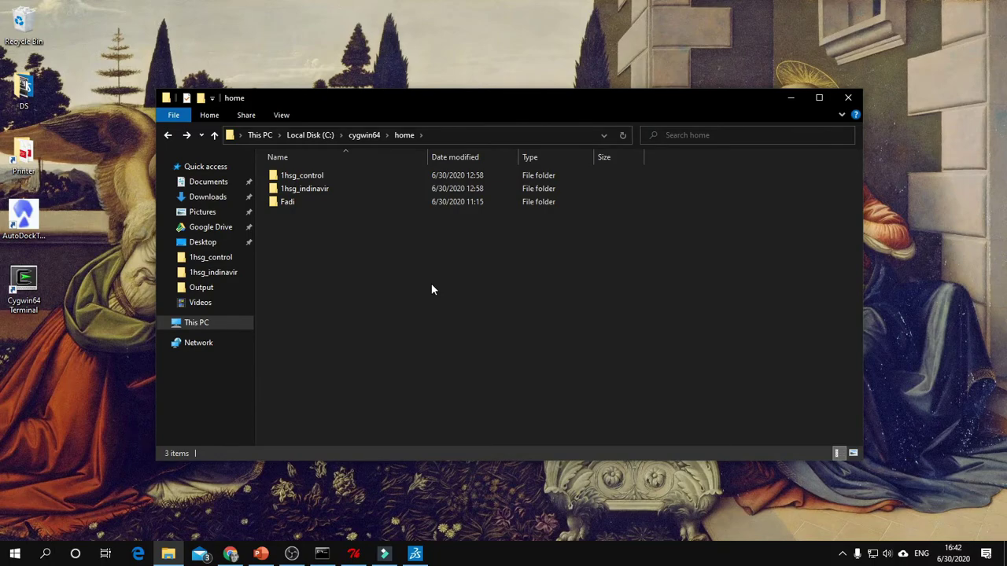
Open the 1hsg_control folder and bring up dock.dlg's options to edit it in Notepad++.
double_click(311, 176)
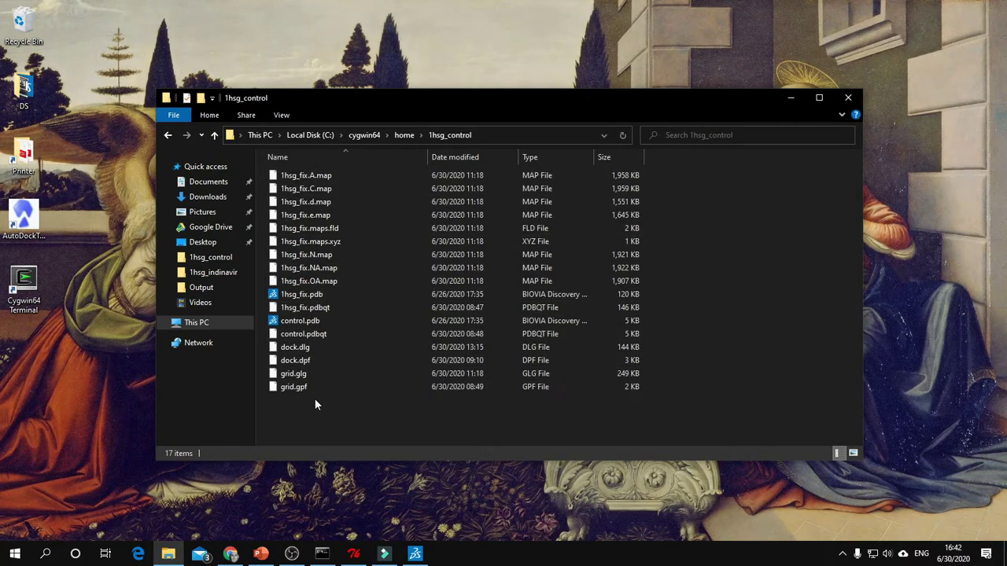
click(308, 348)
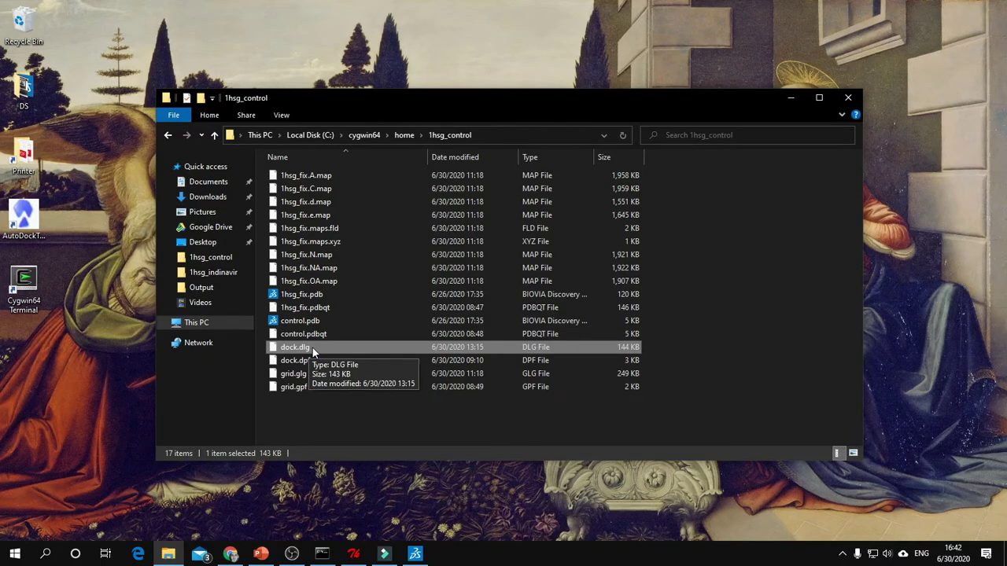
right_click(313, 348)
Search dock.dlg for 'histogr' to jump to the clustering histogram.
click(371, 86)
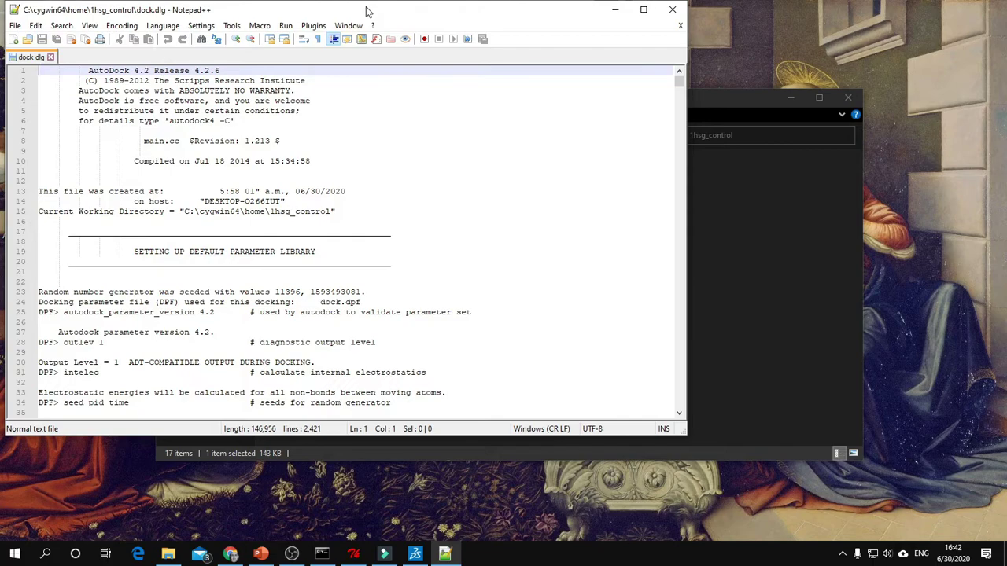
key(ctrl+f)
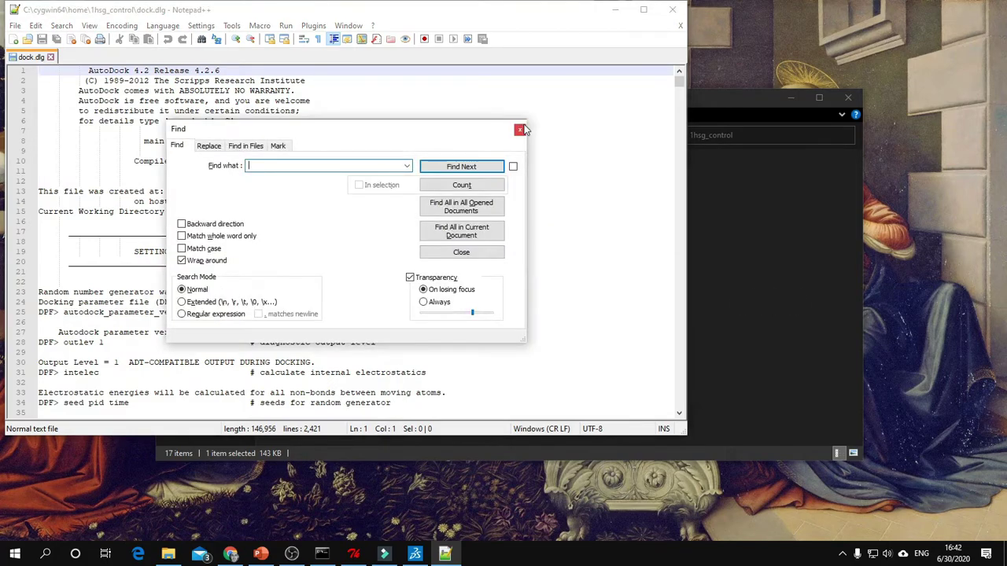
text(histogr)
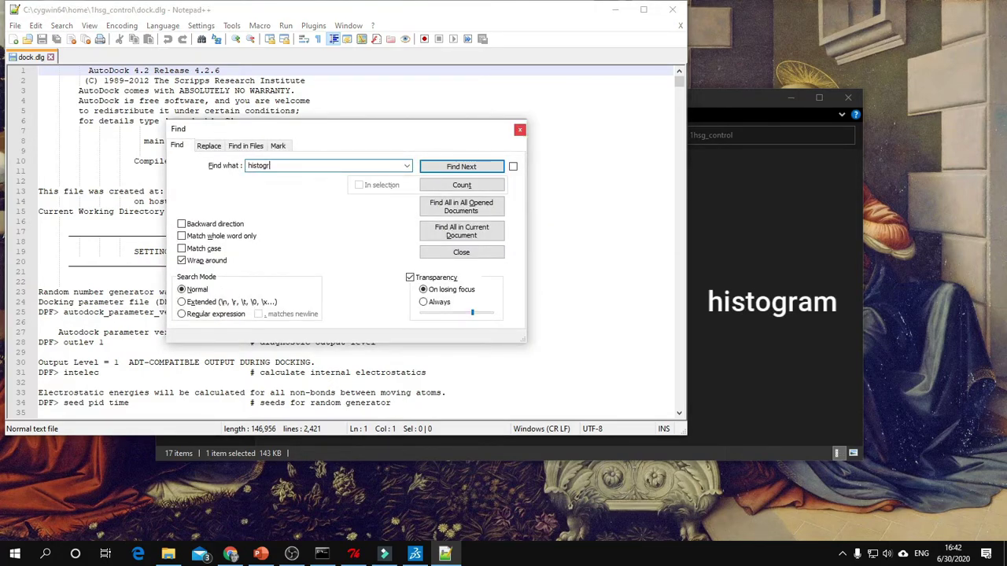
key(Return)
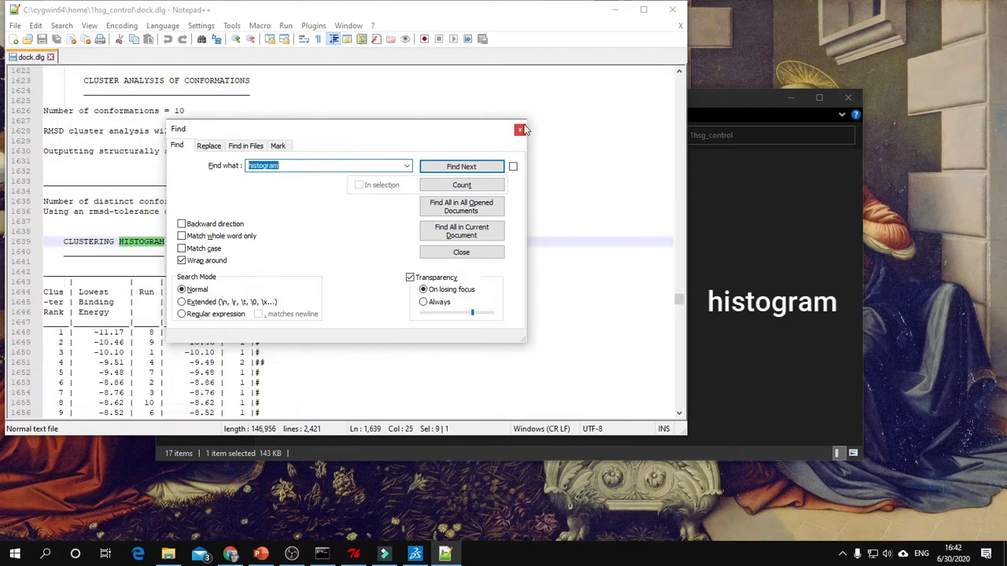
click(520, 129)
scroll(204, 229, down, 1)
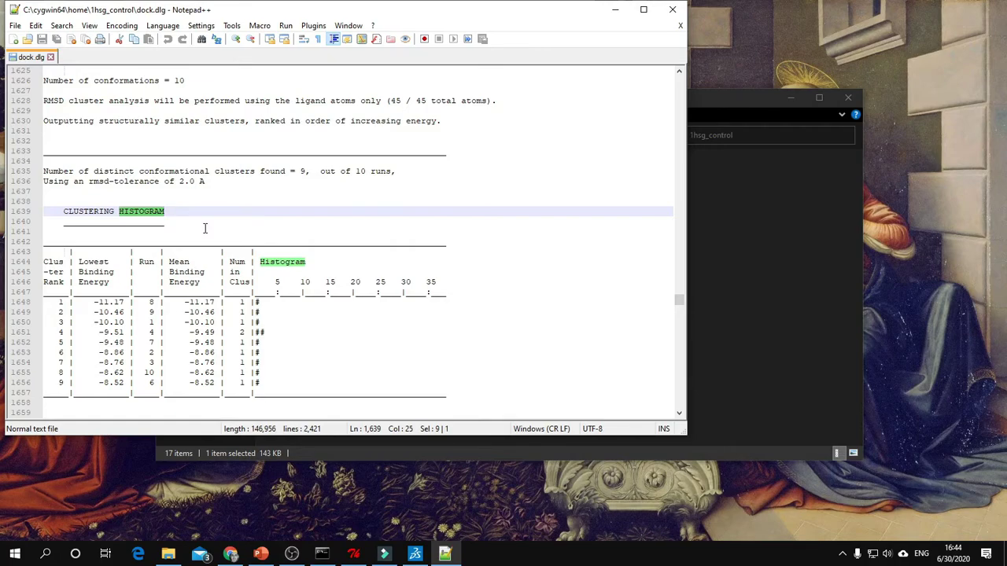
Highlight run 8 and its lowest binding energy -11.17 in the histogram's top row.
click(205, 228)
click(151, 302)
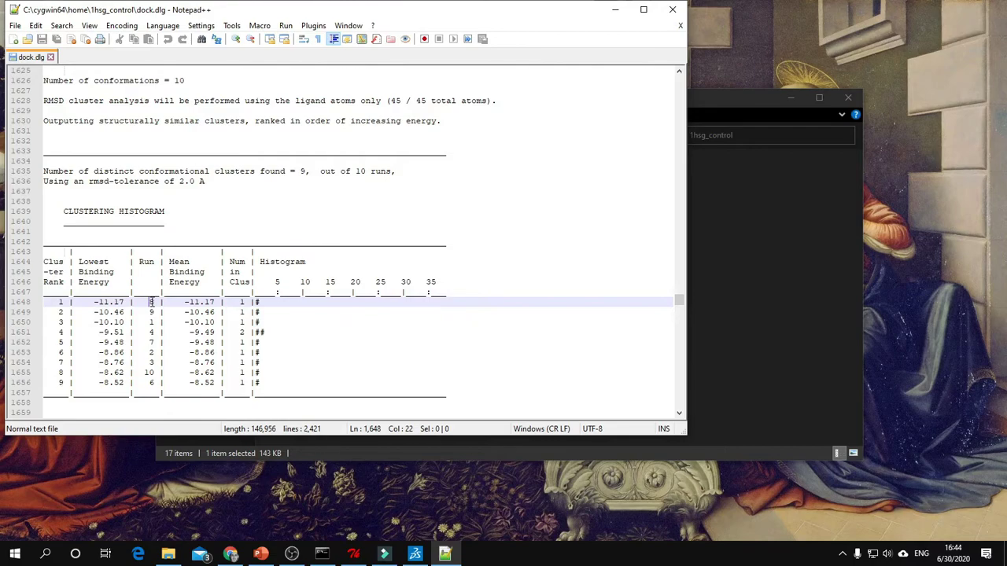
double_click(151, 302)
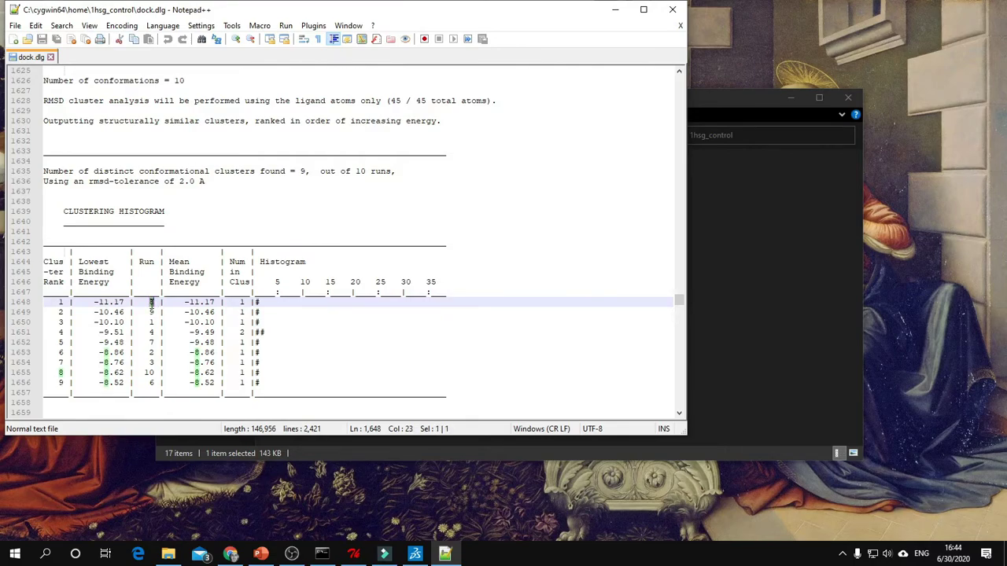
drag(93, 302, 124, 302)
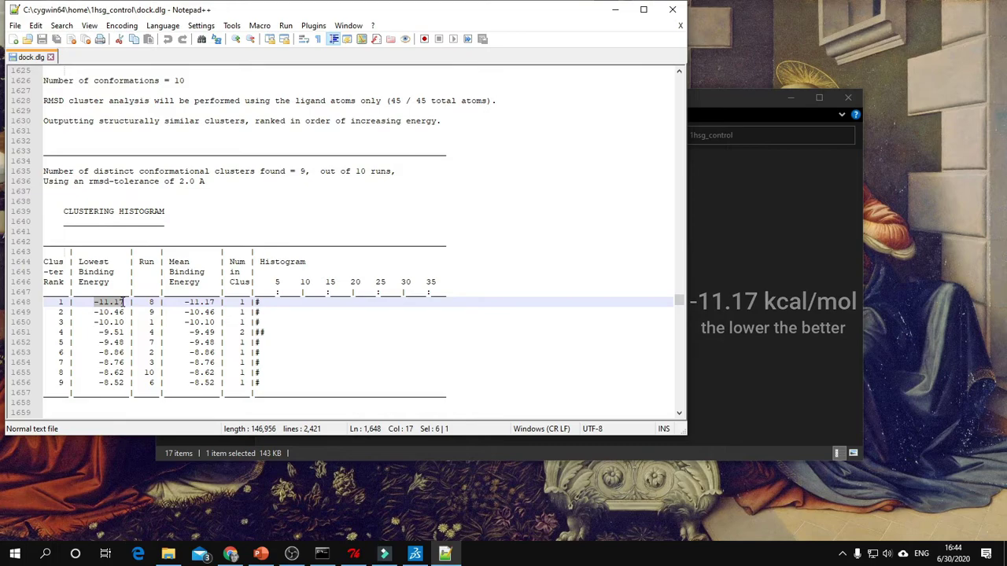
click(133, 302)
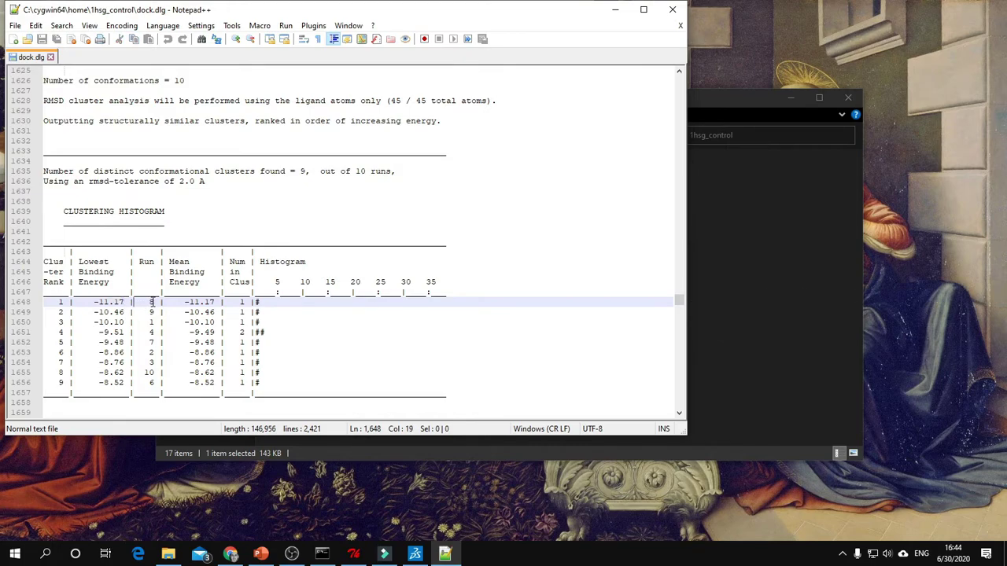
click(154, 302)
Search for 'run 8' and highlight the Run 8 of 10 header.
key(ctrl+f)
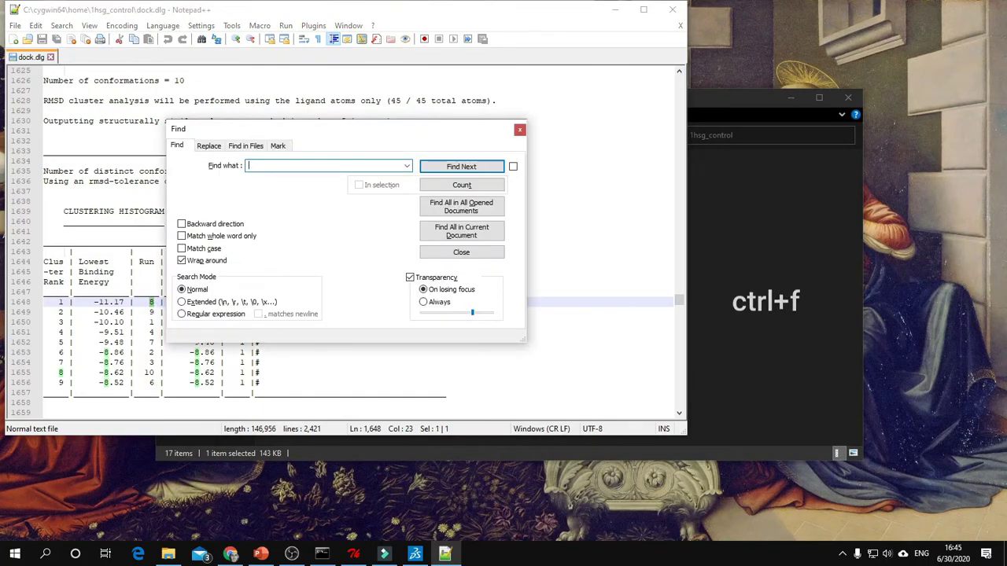
text(run 8)
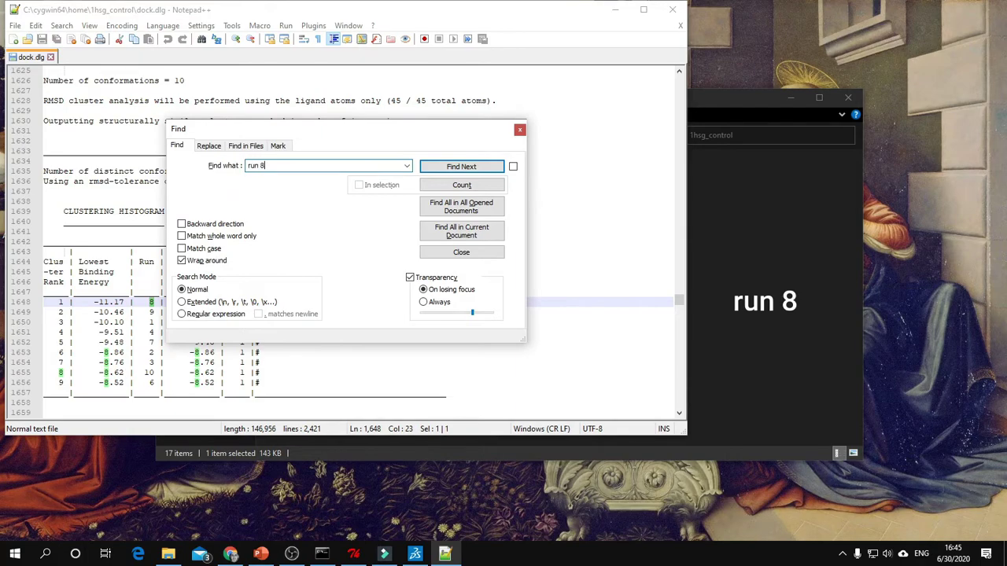
key(Return)
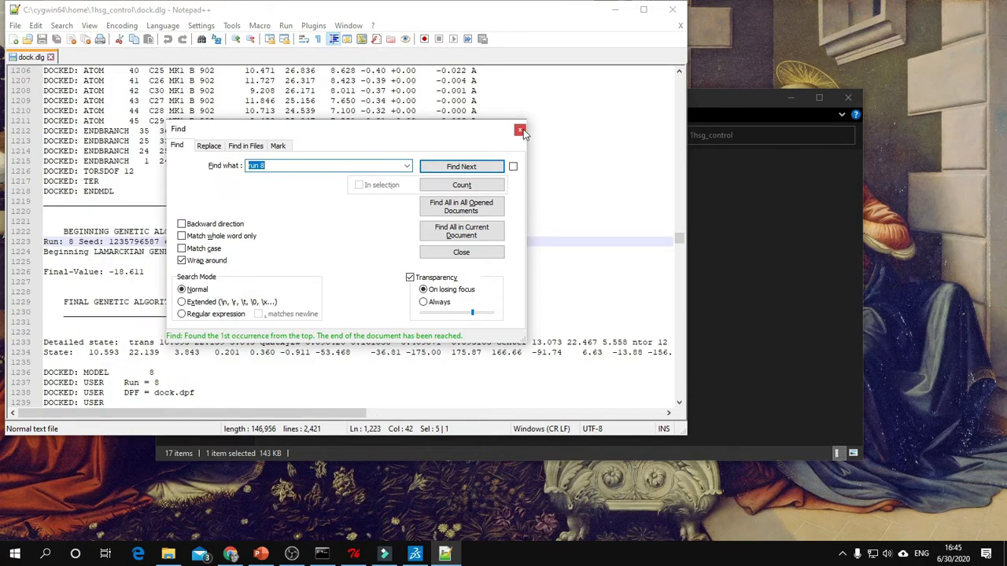
click(519, 129)
drag(225, 241, 279, 244)
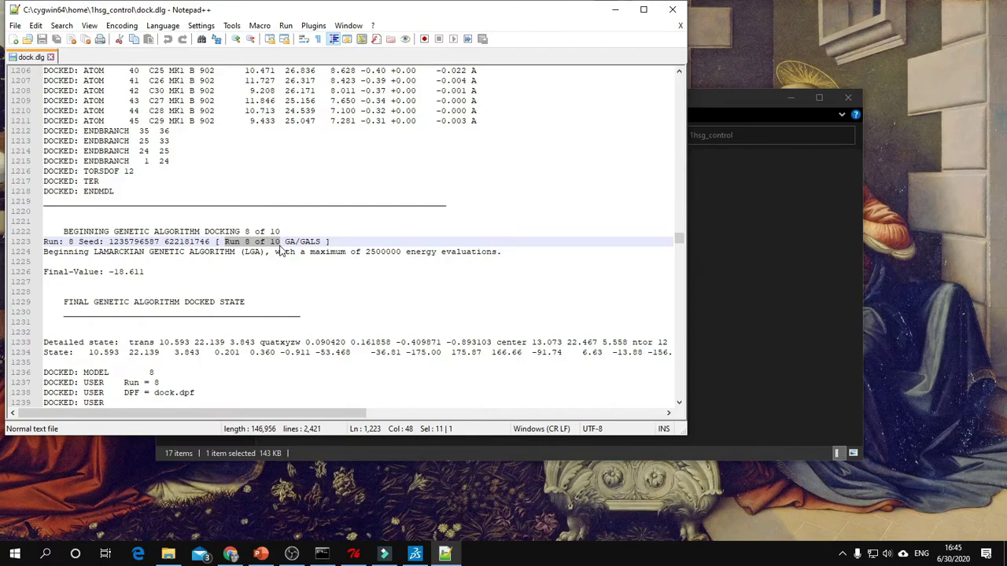
scroll(284, 248, down, 6)
scroll(299, 244, up, 5)
click(302, 241)
Highlight run 8's binding energy -11.17 and inhibition constant Ki 6.47 nM.
scroll(337, 298, down, 2)
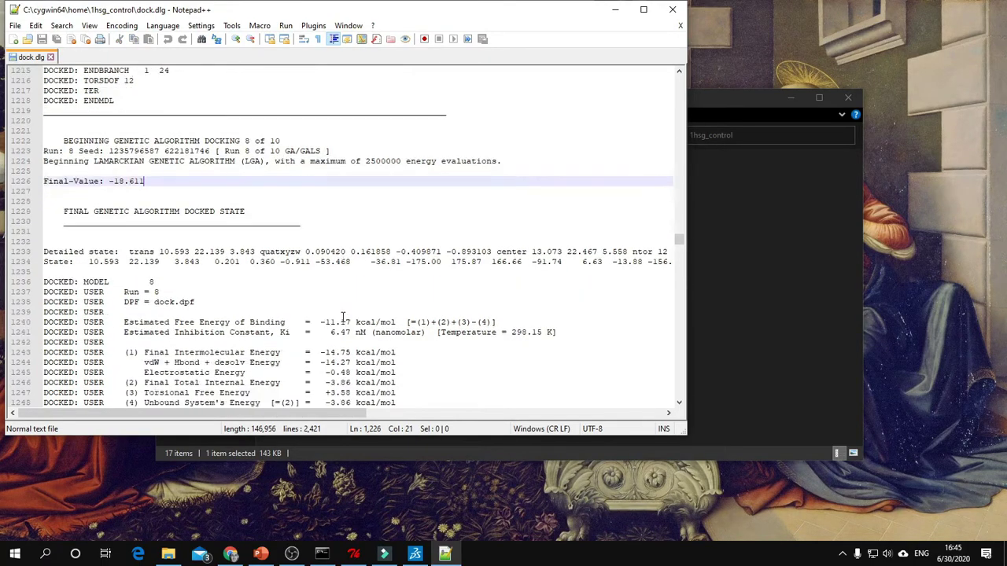
scroll(343, 317, down, 2)
click(321, 261)
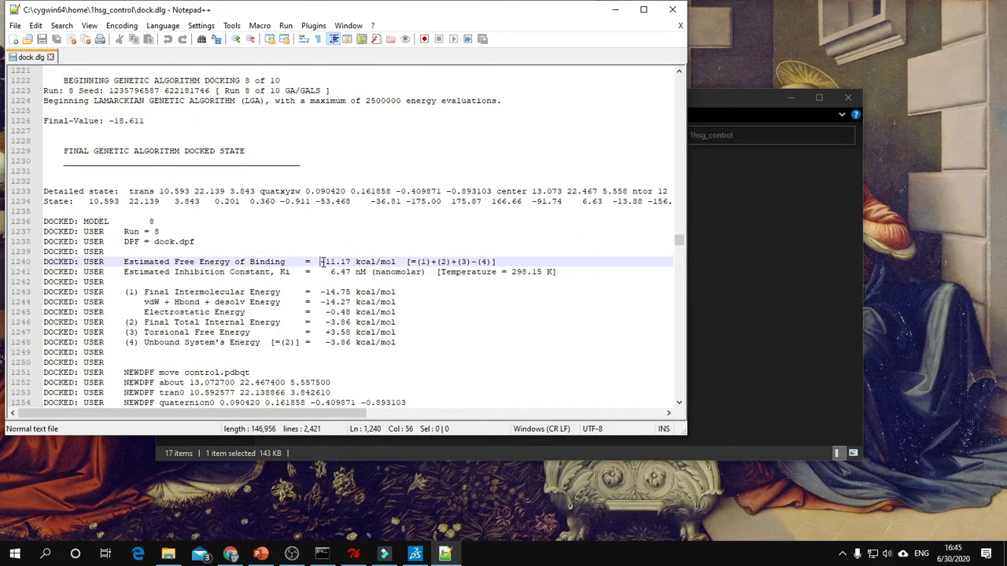
drag(321, 262, 353, 262)
click(356, 262)
drag(280, 272, 293, 272)
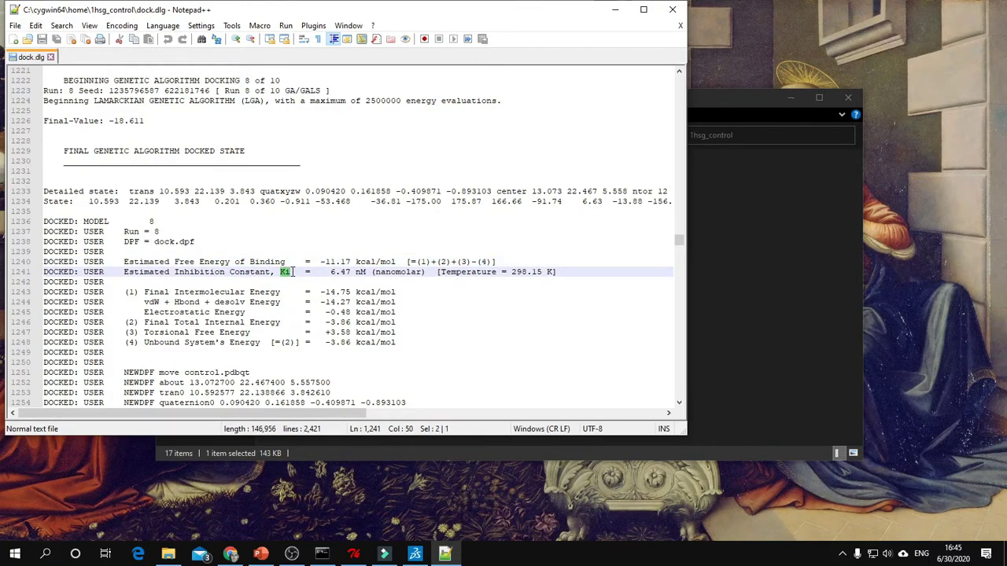
click(331, 272)
scroll(331, 273, down, 2)
click(397, 271)
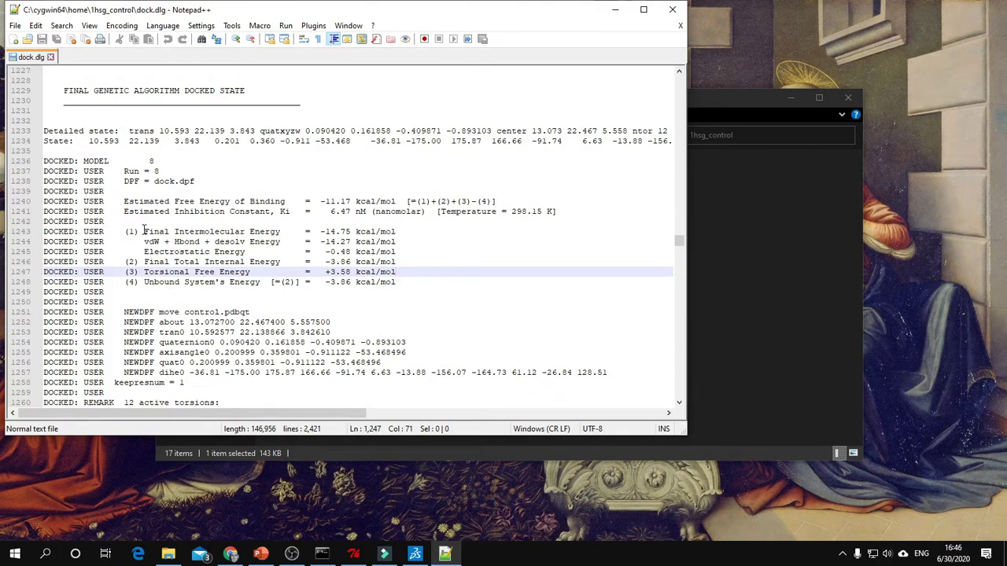
click(144, 231)
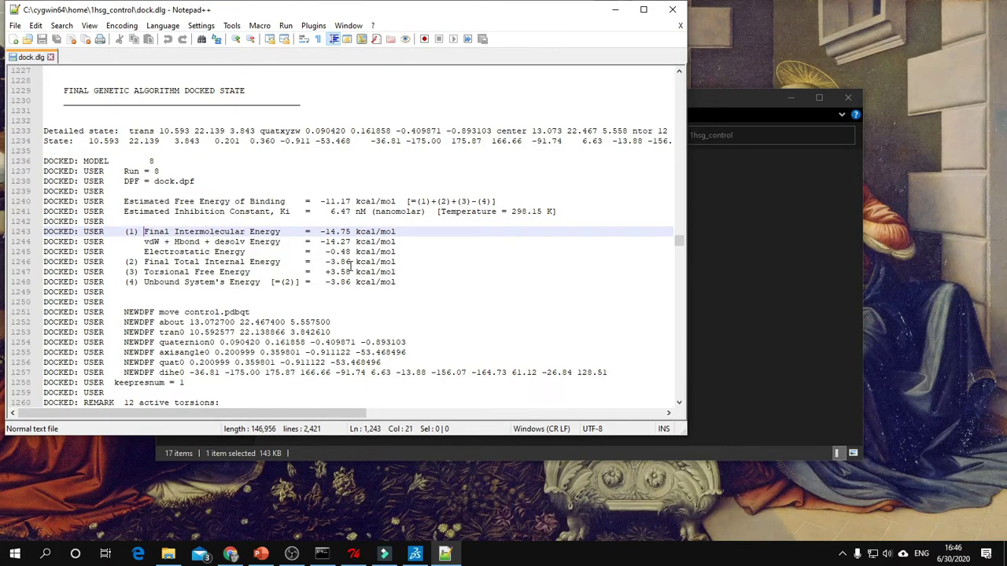
Search dock.dlg for 'rmsd table' to jump to the RMSD TABLE.
key(ctrl+f)
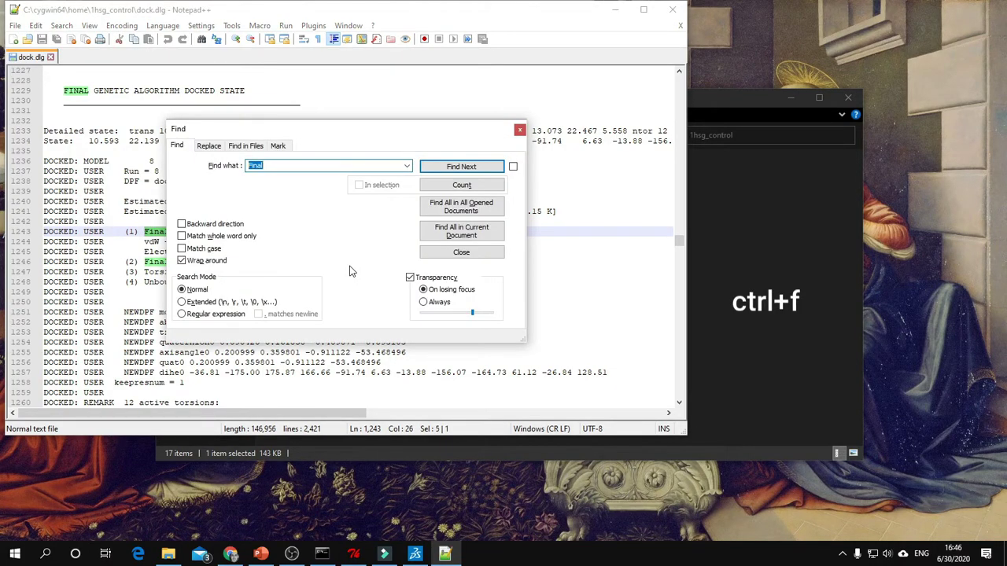
key(BackSpace)
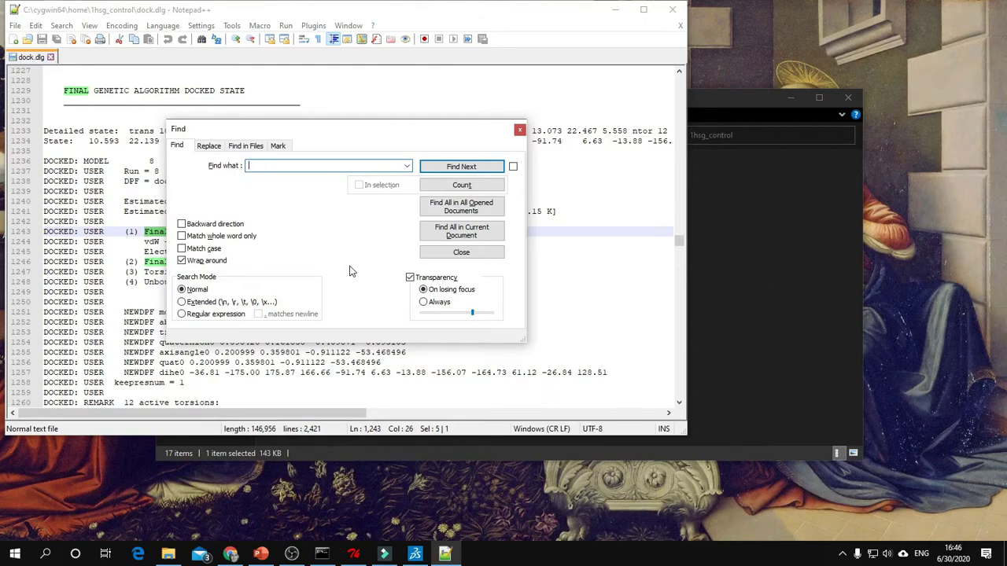
text(rm)
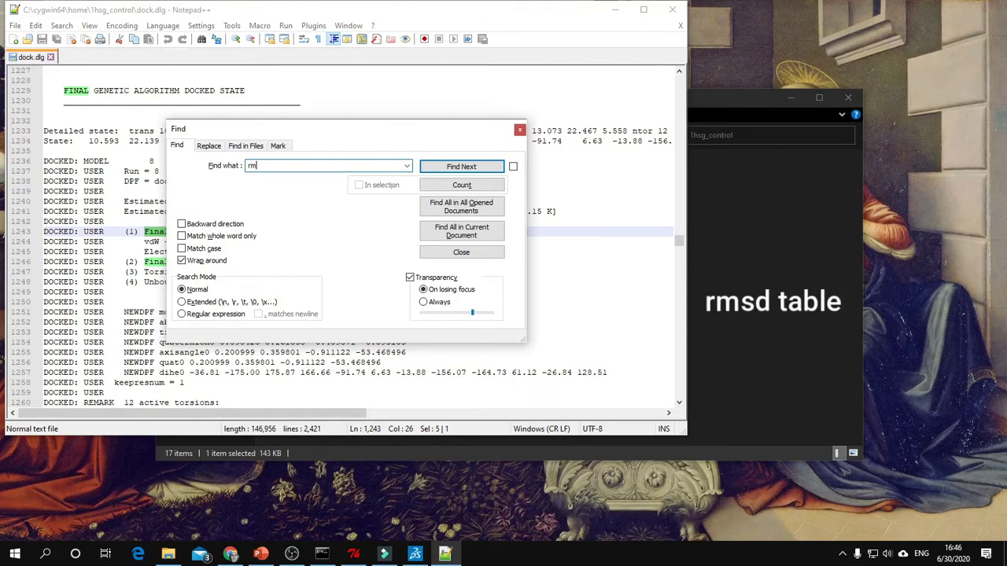
text(sd table)
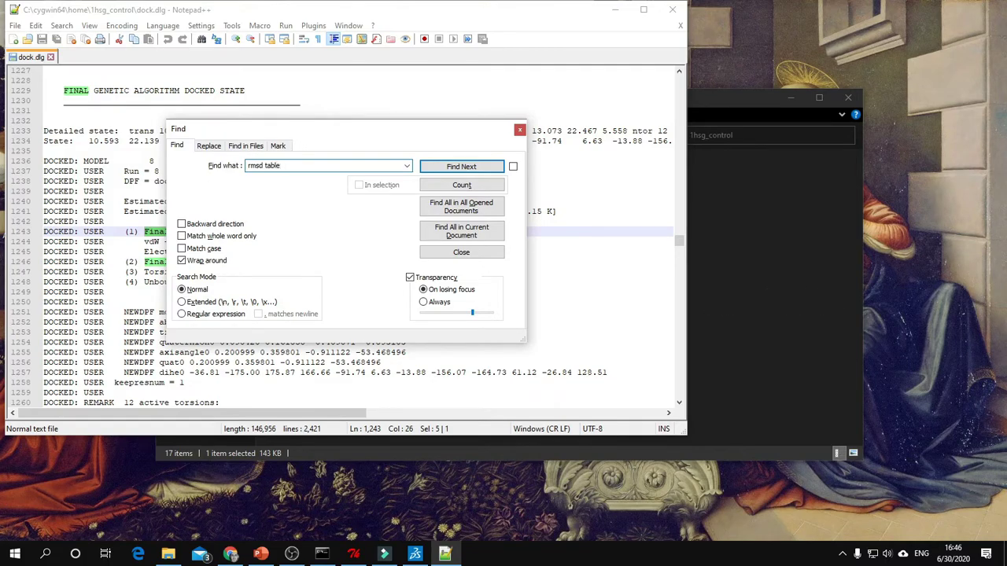
key(Return)
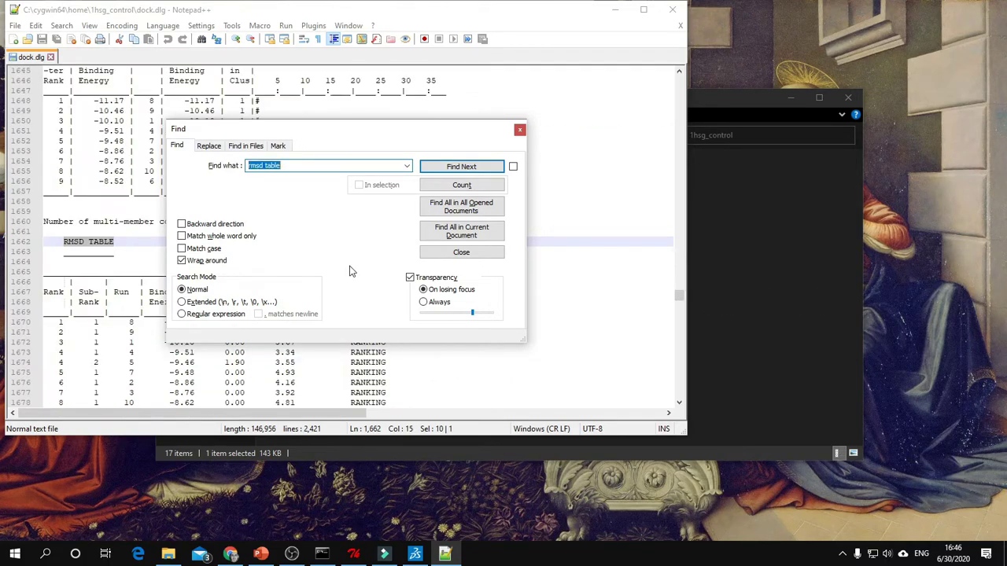
click(519, 132)
scroll(314, 188, down, 3)
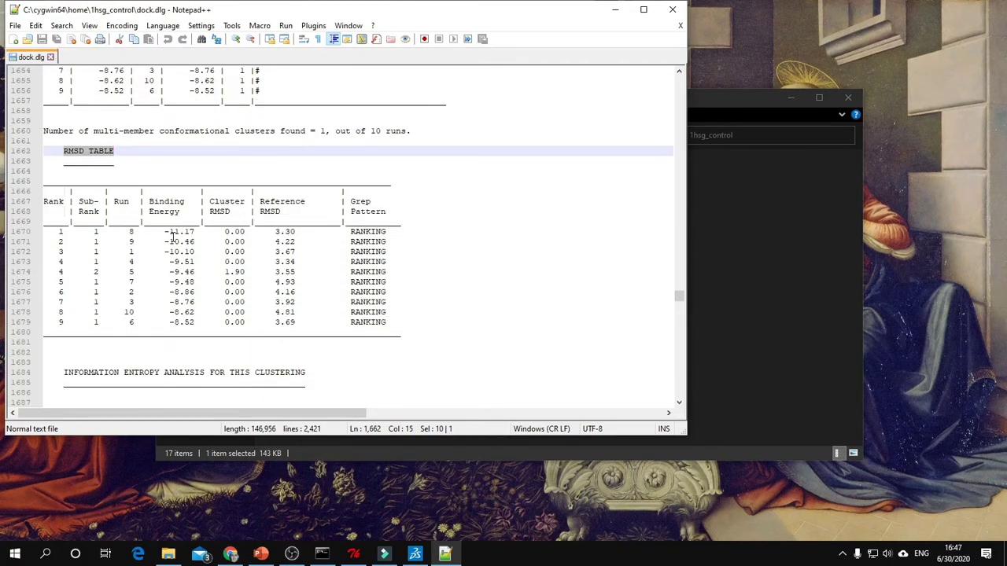
Highlight rank 1's run 8, binding energy -11.17 and reference RMSD 3.30.
double_click(131, 232)
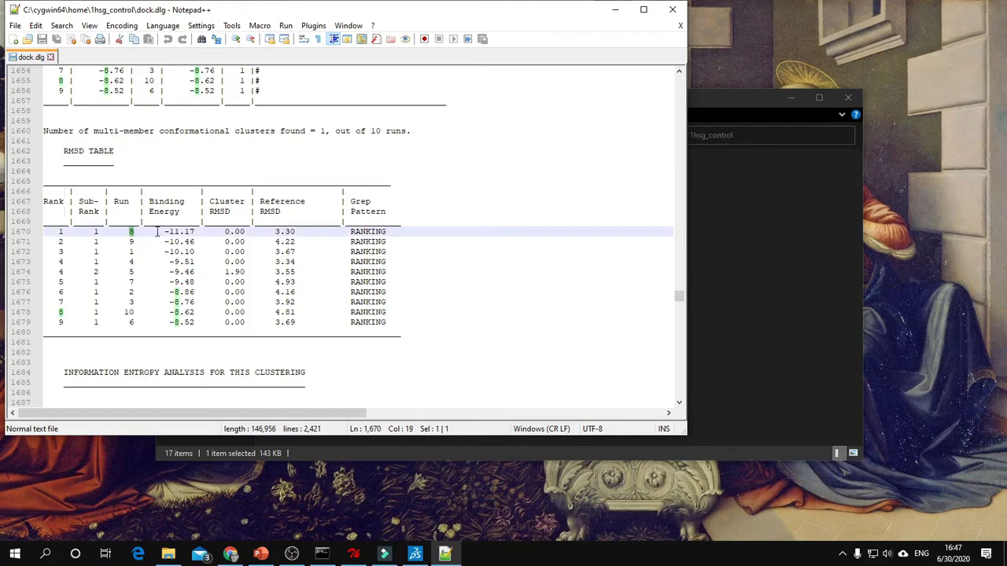
drag(164, 232, 197, 232)
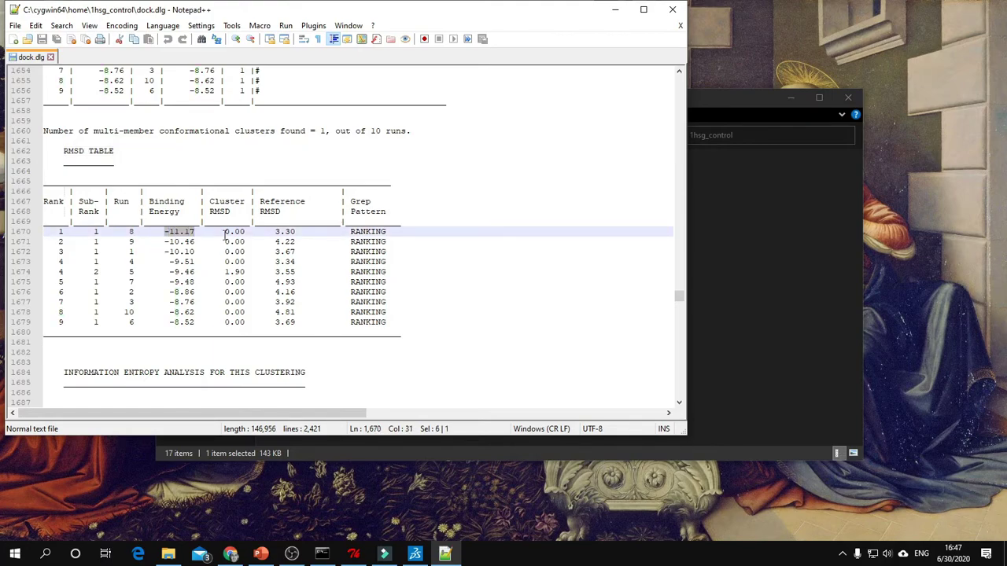
drag(274, 232, 298, 232)
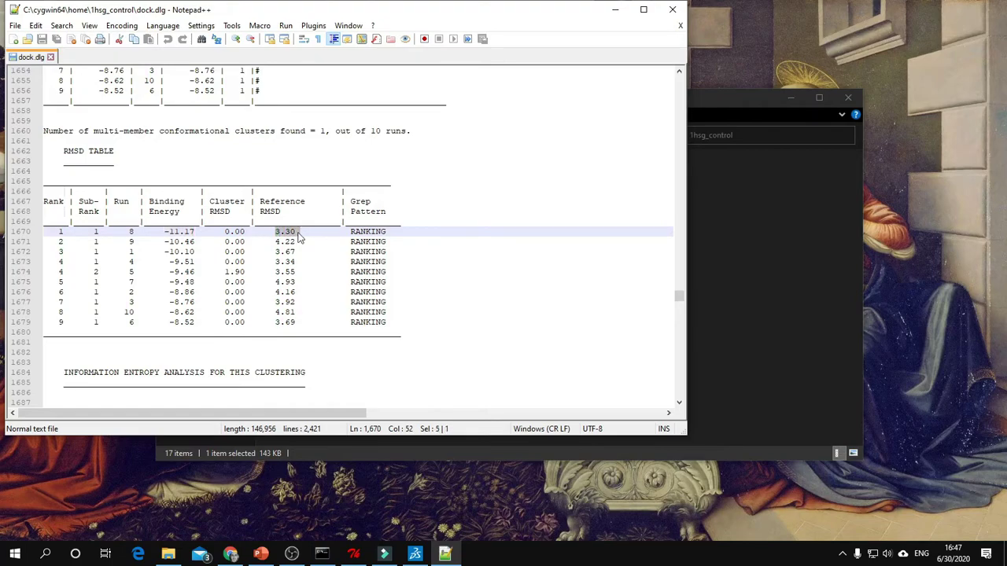
click(305, 232)
click(153, 232)
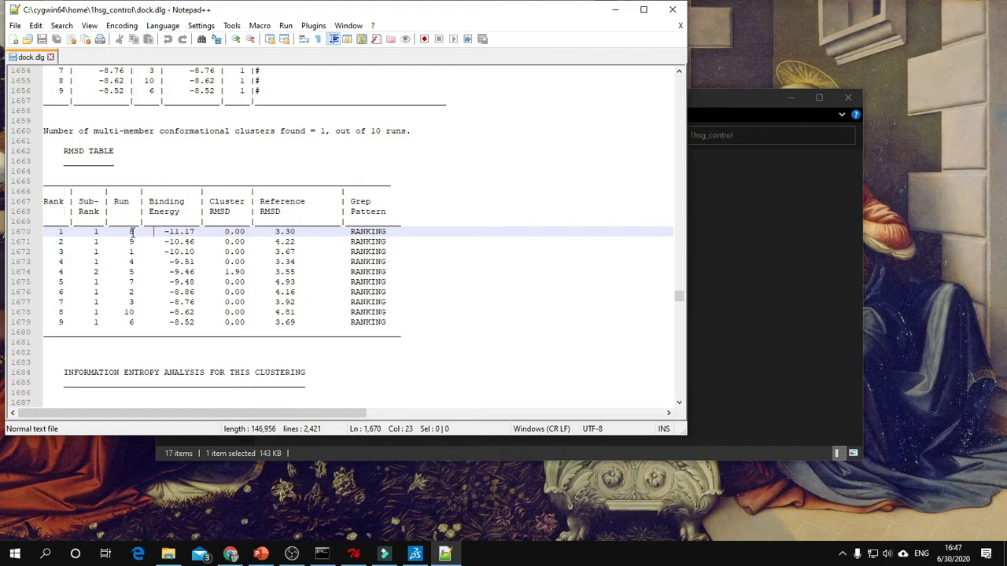
Load 1hsg_control\dock.dlg via Analyze > Dockings > Open, accepting its 10 conformations.
click(353, 554)
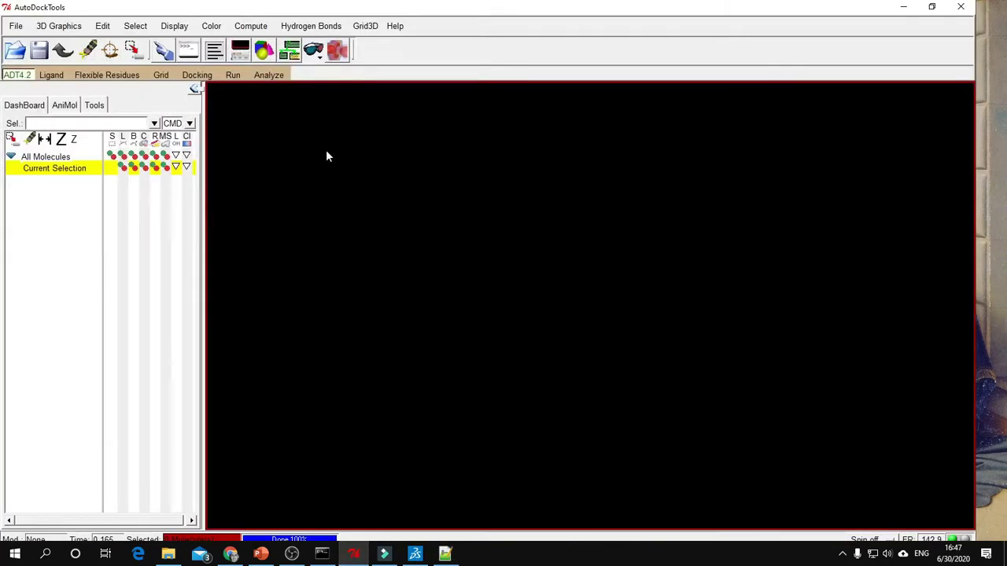
click(277, 76)
mouse_move(283, 102)
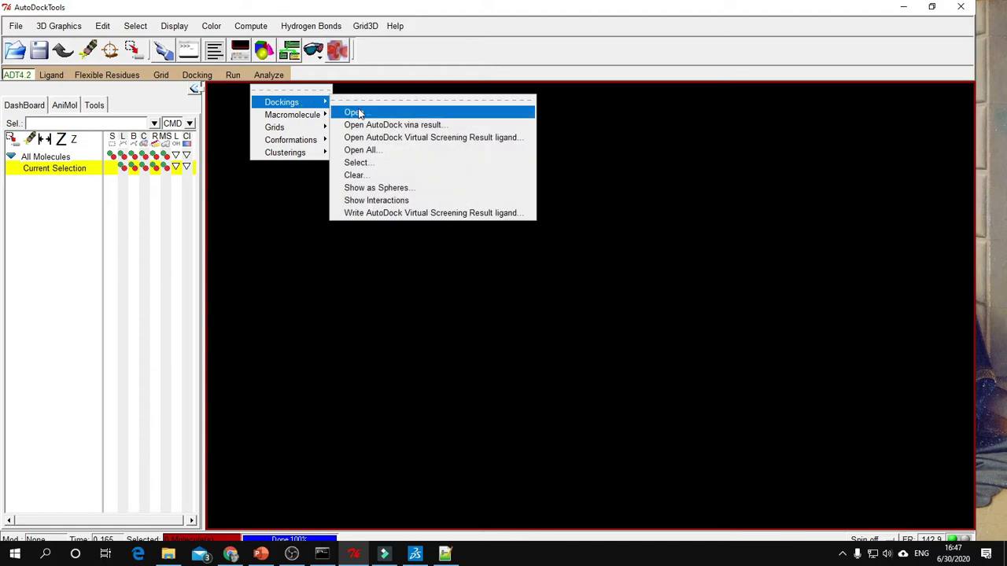
click(354, 112)
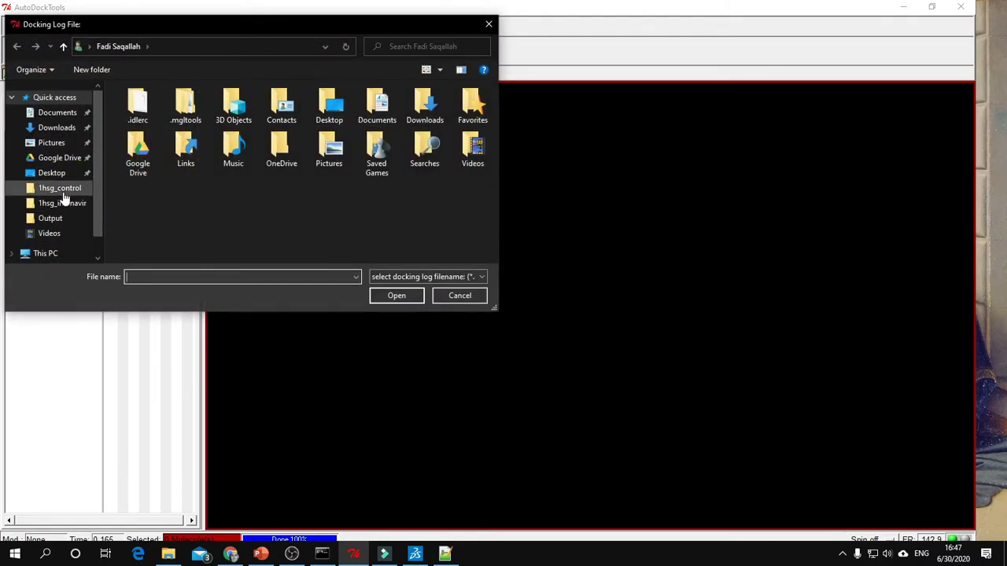
click(62, 191)
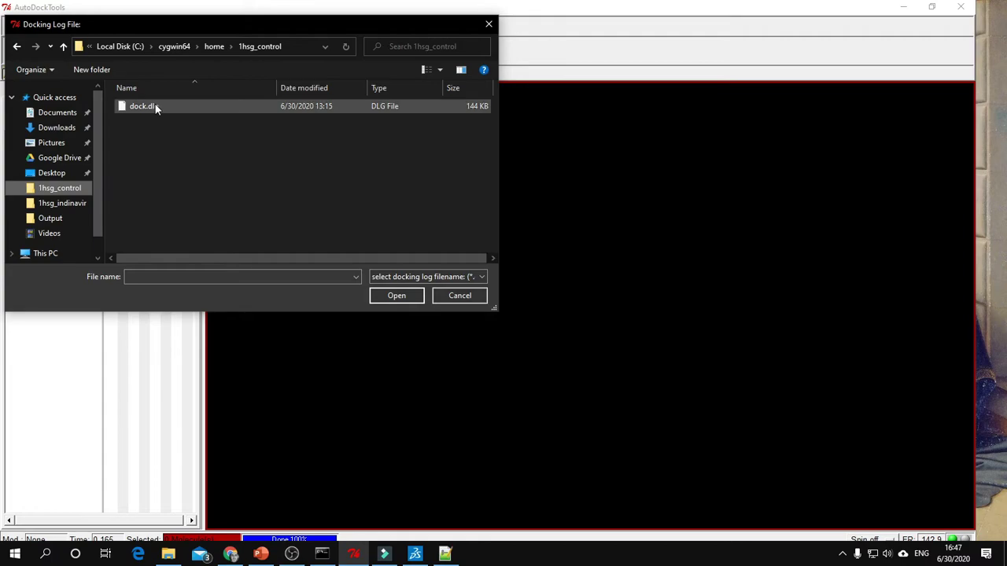
click(155, 104)
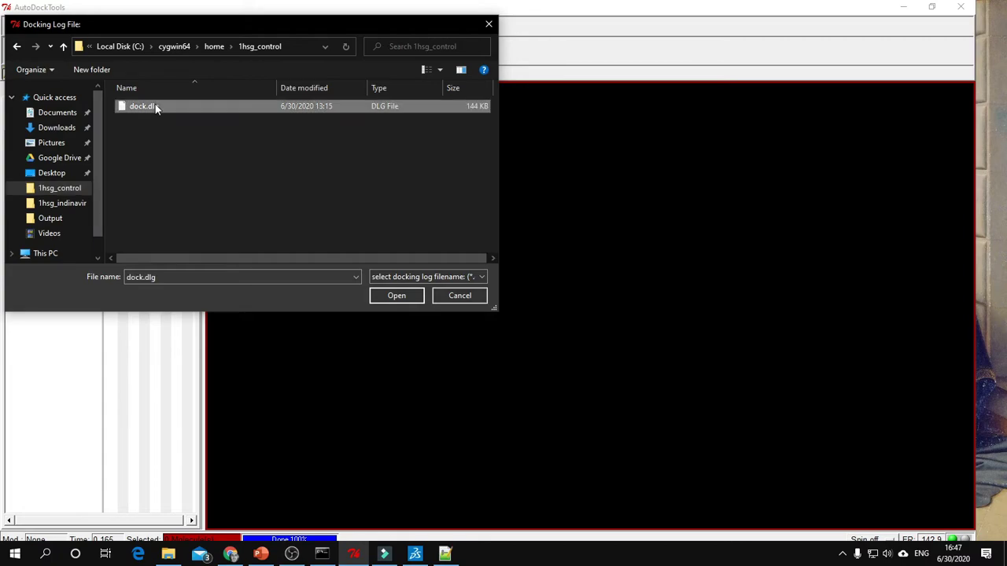
click(397, 295)
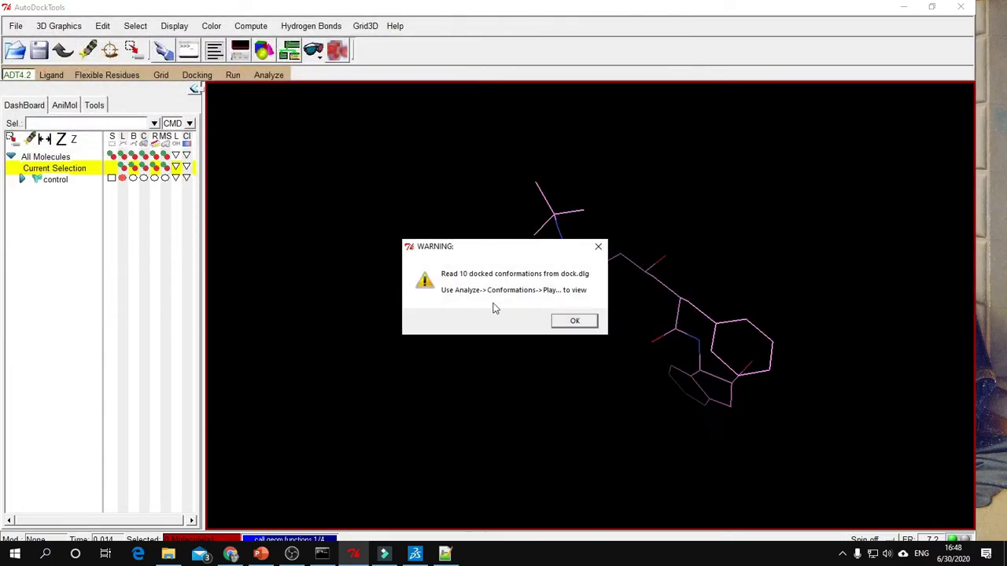
click(570, 321)
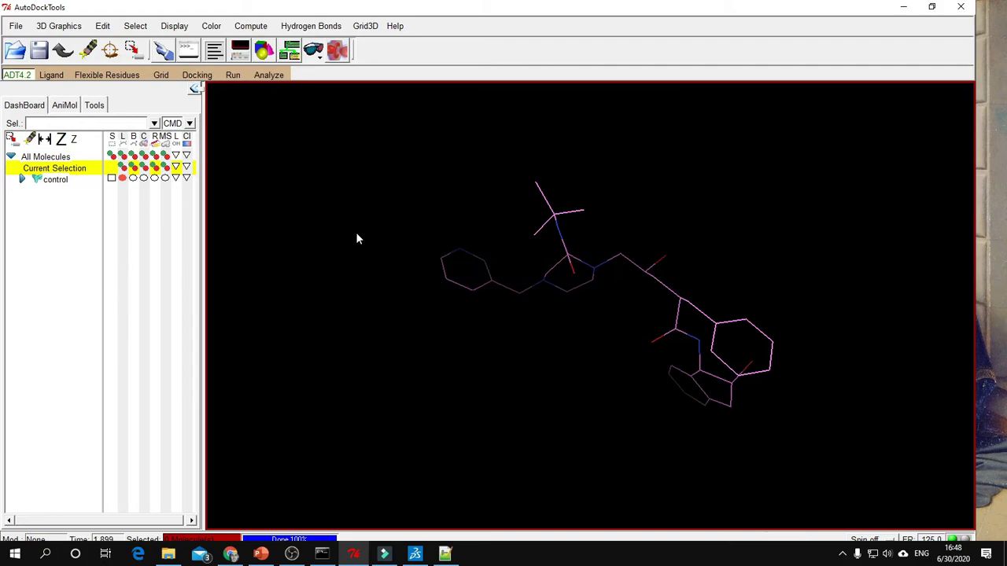
Open the 1hsg_fix.pdbqt receptor from 1hsg_control through Analyze > Macromolecule > Open.
click(268, 74)
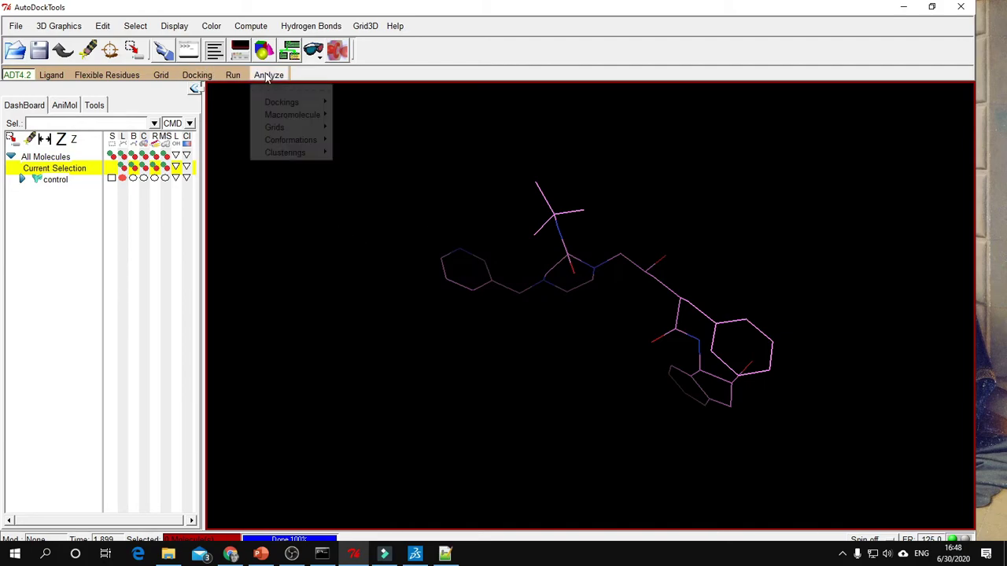
mouse_move(303, 118)
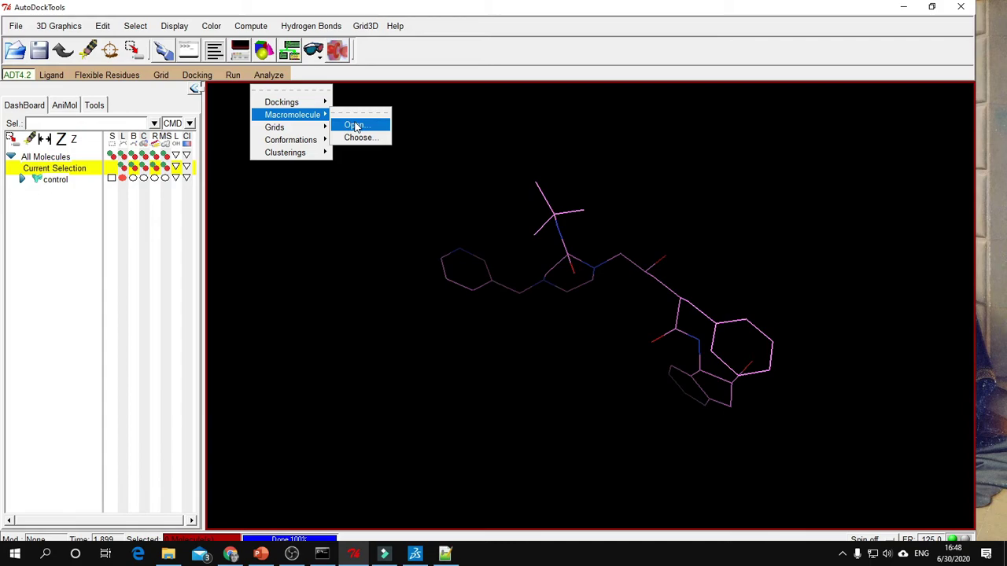
click(354, 124)
click(569, 317)
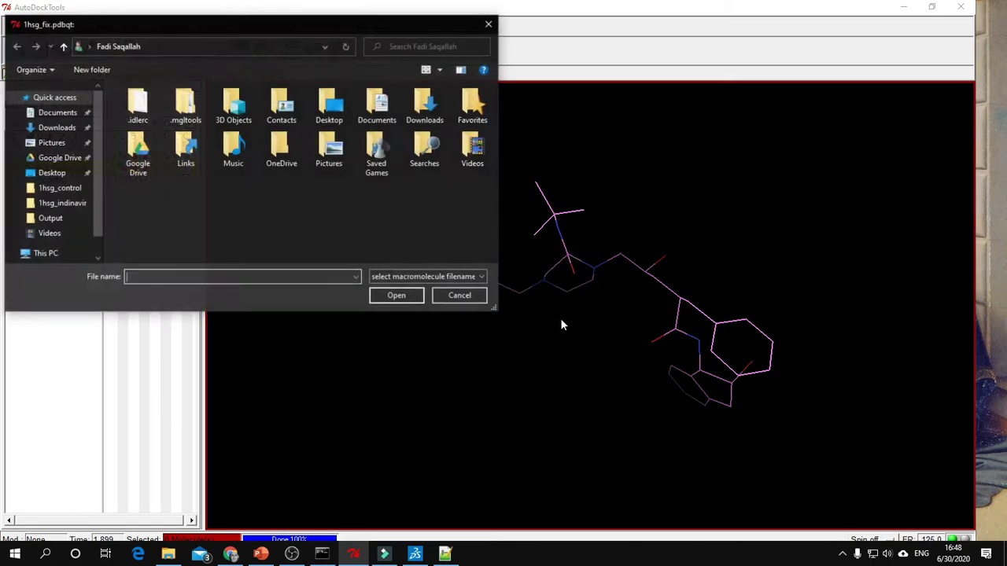
click(76, 192)
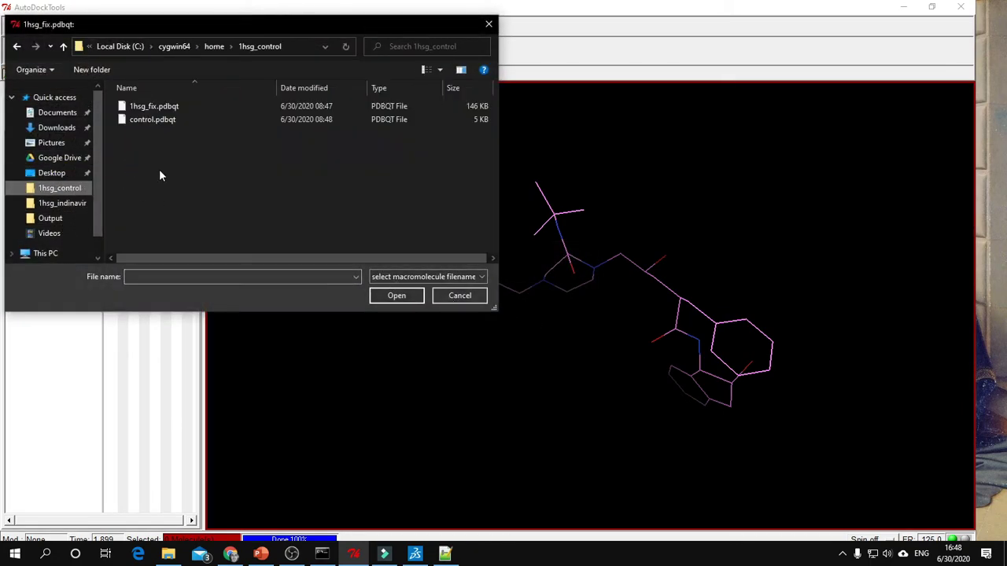
click(187, 106)
click(385, 292)
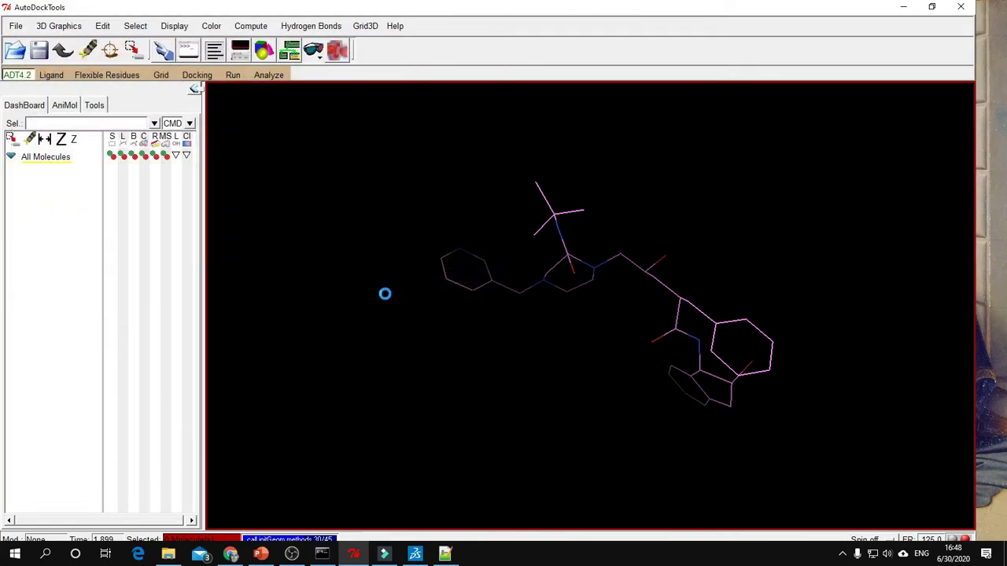
click(268, 75)
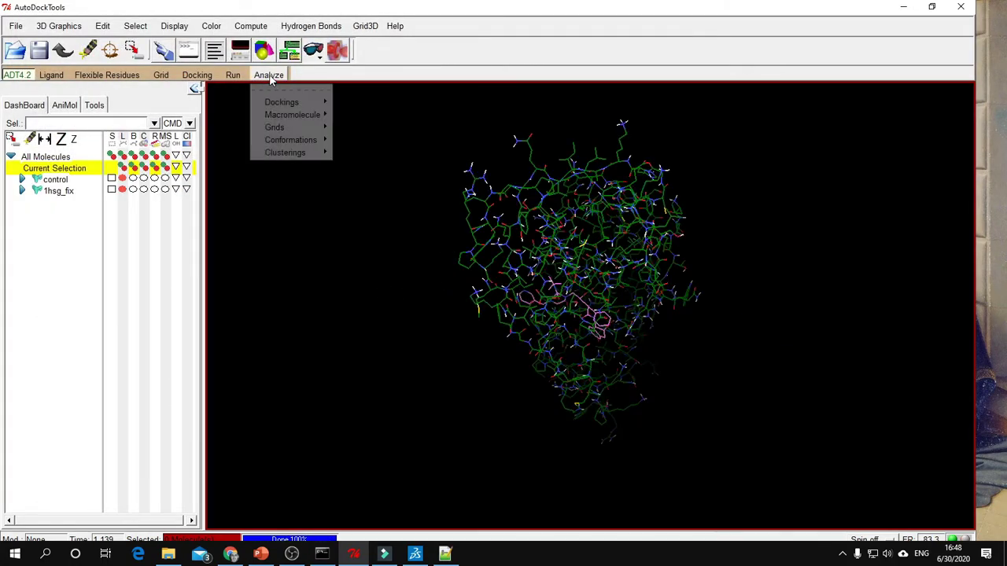
Play the conformations and write receptor plus conformation 8 as run08.pdbqt in 1hsg_control.
mouse_move(315, 142)
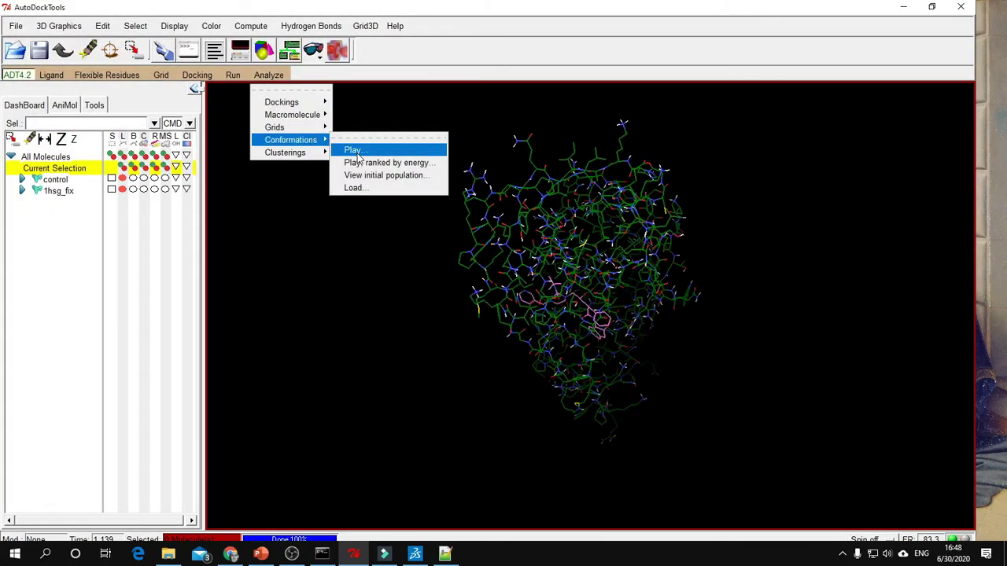
click(353, 150)
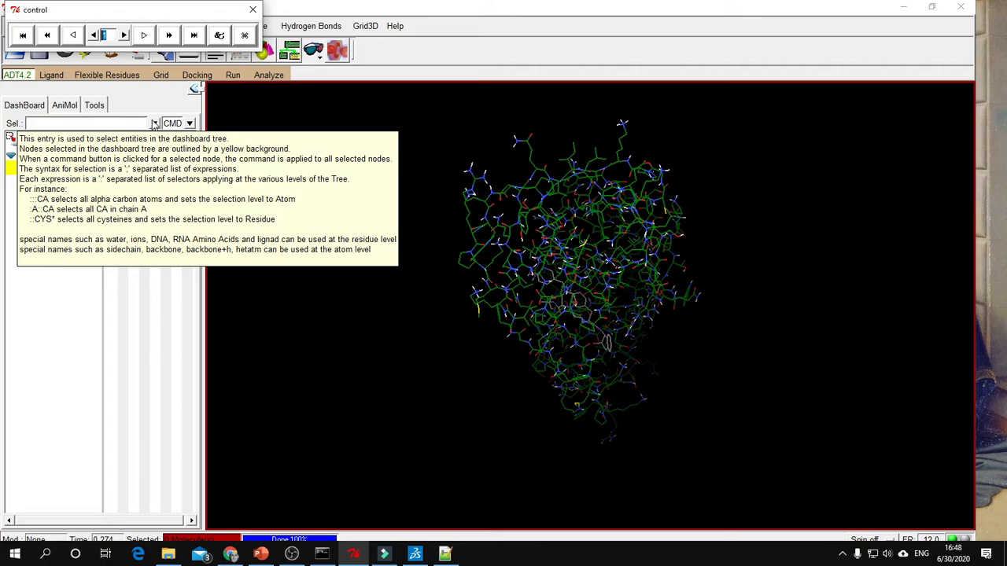
click(220, 36)
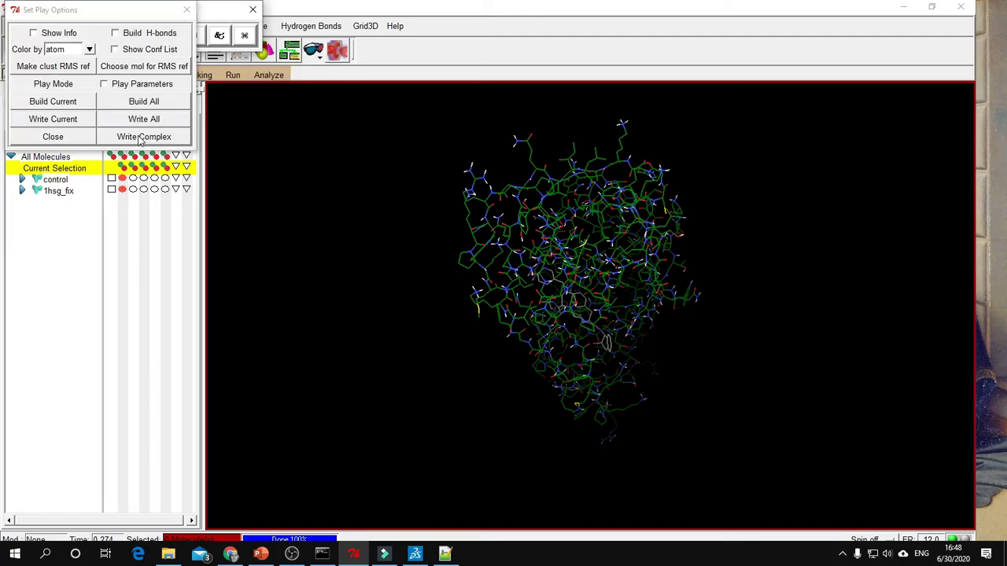
click(157, 137)
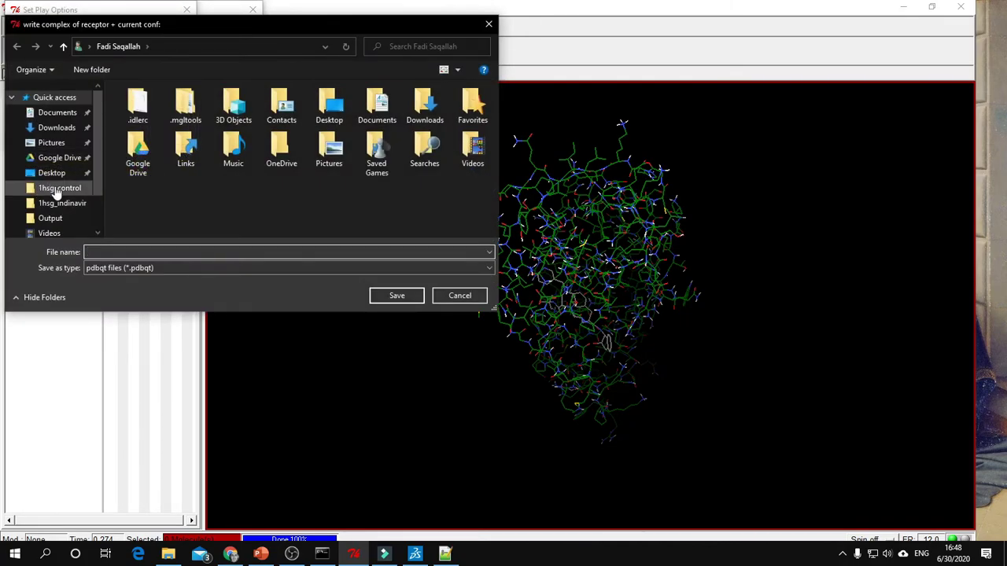
click(48, 189)
click(125, 250)
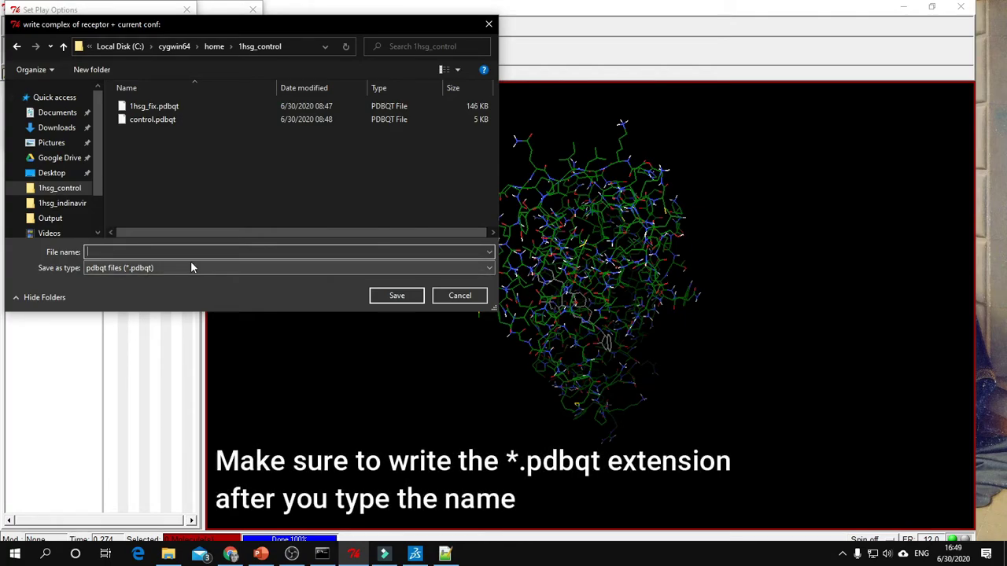
text(run08.pdbqt)
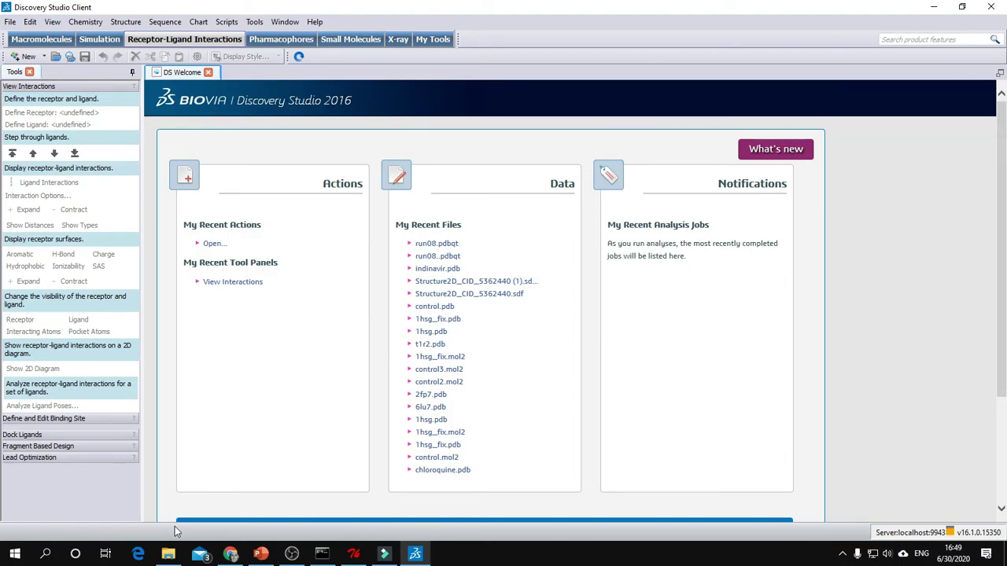
Drag run08.pdbqt into Discovery Studio and run Show Ligand Binding Site Atoms.
click(168, 556)
drag(301, 400, 323, 69)
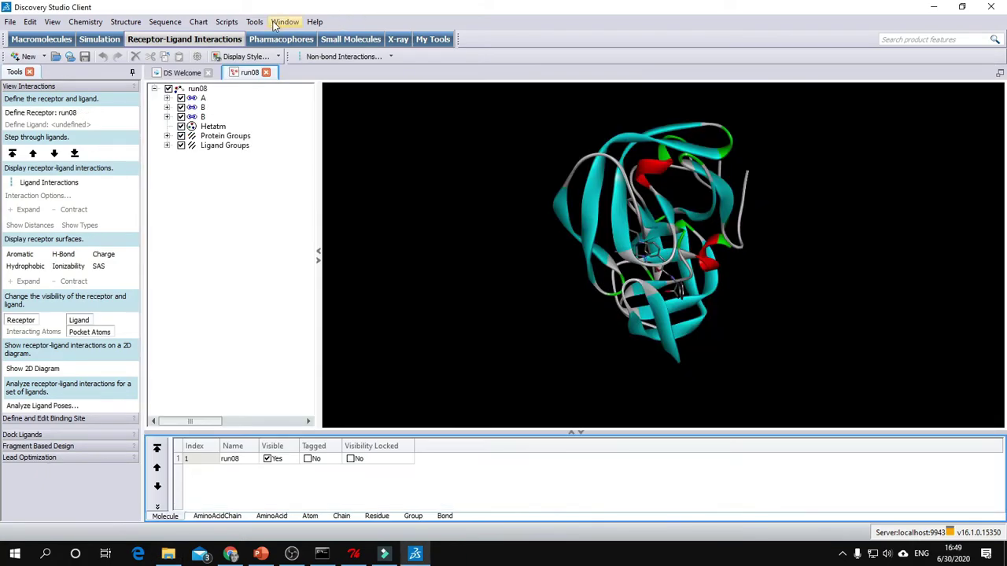
click(232, 25)
mouse_move(260, 83)
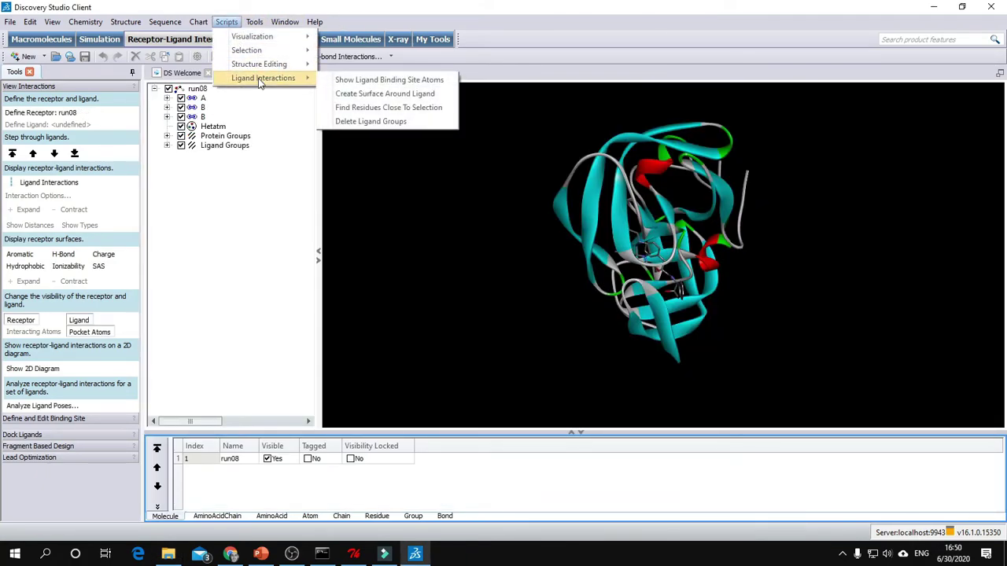
click(332, 83)
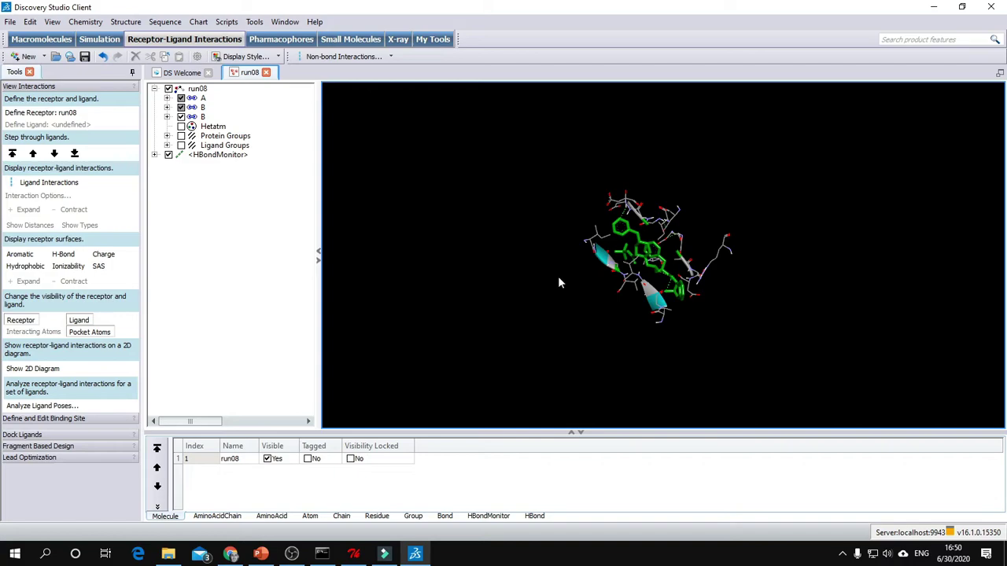
Add AminoAcid labels with the Name attribute via Structure > Labels > Add.
click(125, 22)
mouse_move(138, 37)
click(230, 43)
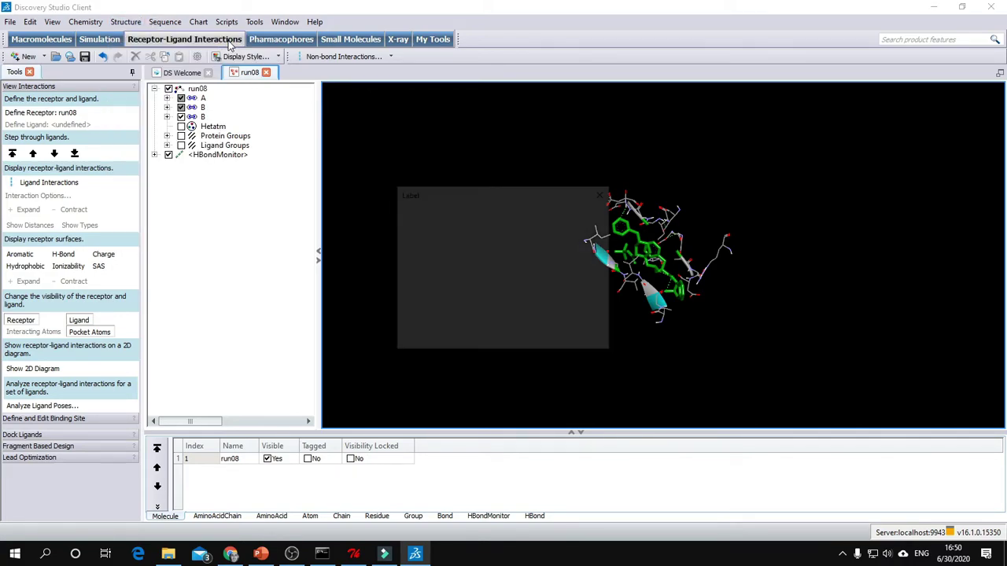
click(453, 229)
click(434, 239)
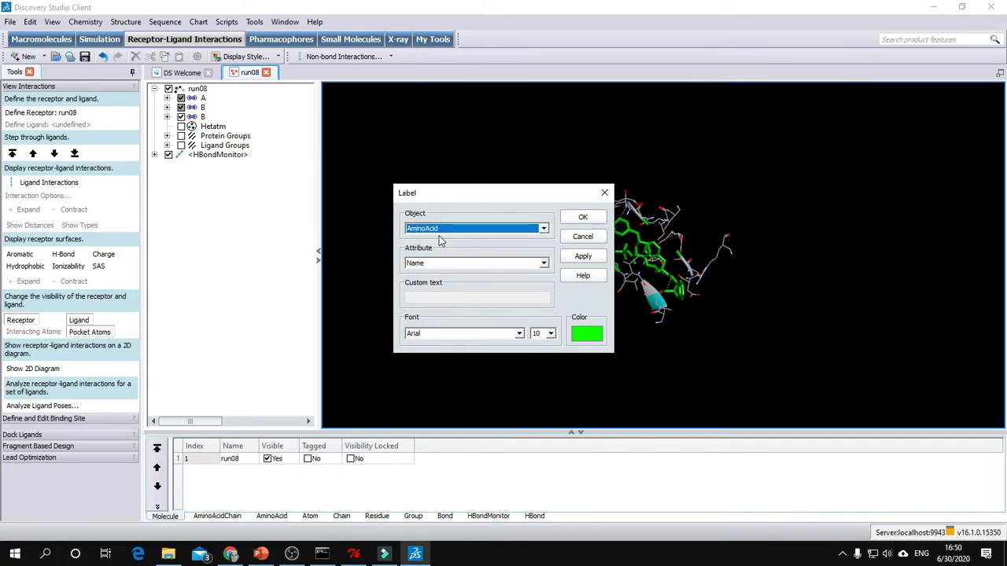
click(581, 217)
scroll(557, 275, up, 5)
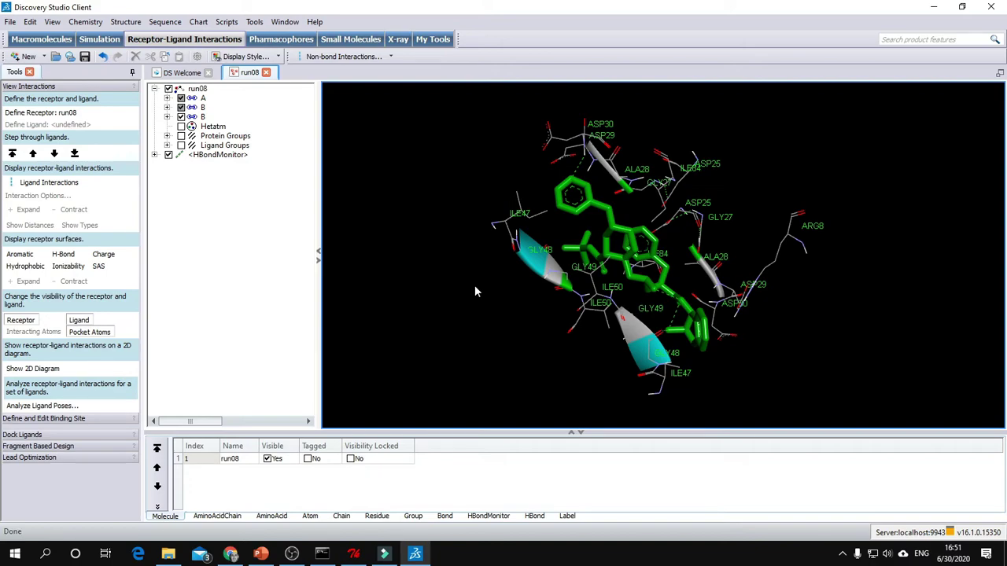
Generate the 2D diagram showing run08's hydrogen bonds to GLY B:48 and pi-anion contacts.
click(50, 373)
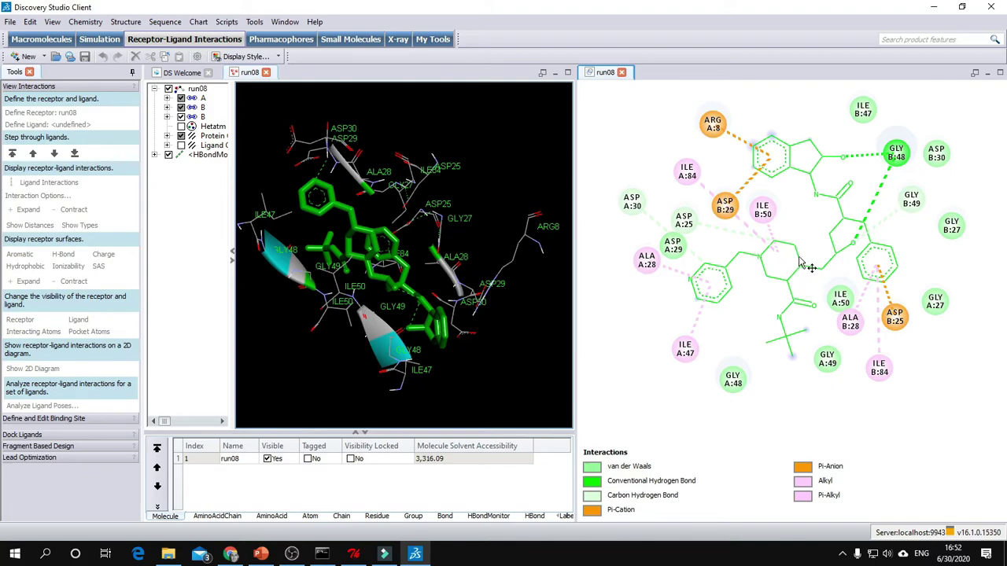
mouse_move(774, 253)
Enable Show Distance in the 2D diagram's Display Style so values like 3.53 and 8.07 appear.
right_click(624, 319)
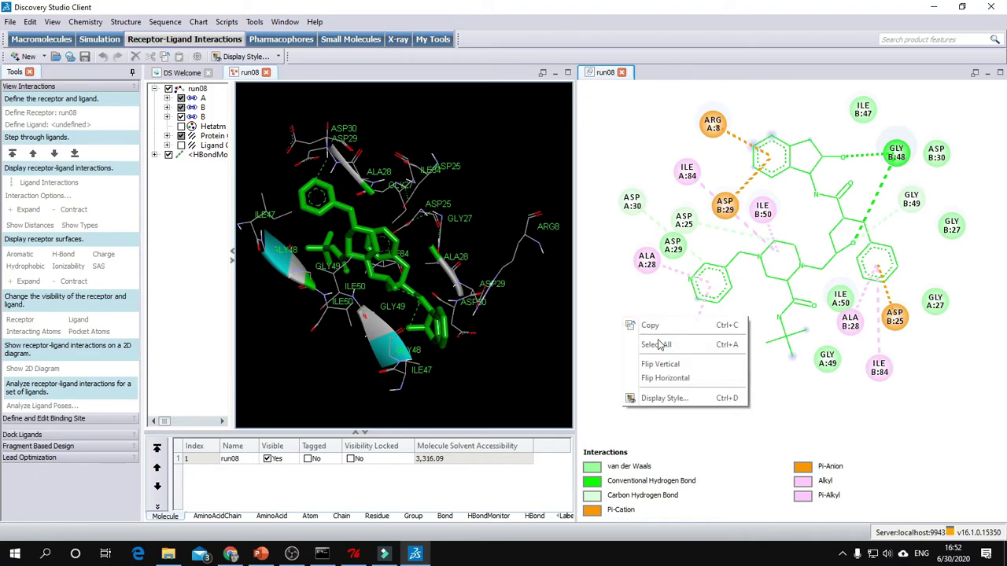
click(674, 401)
click(504, 176)
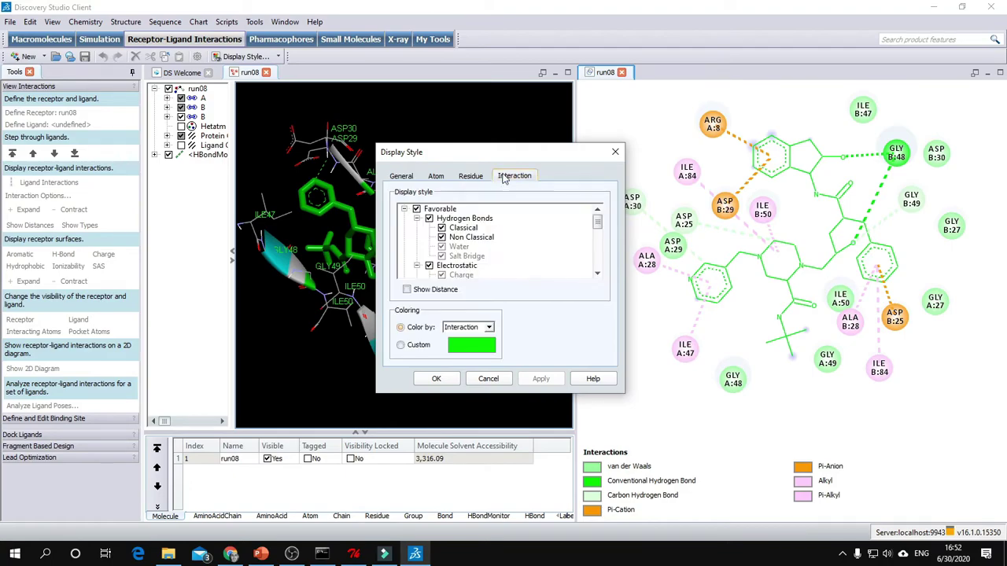
click(438, 379)
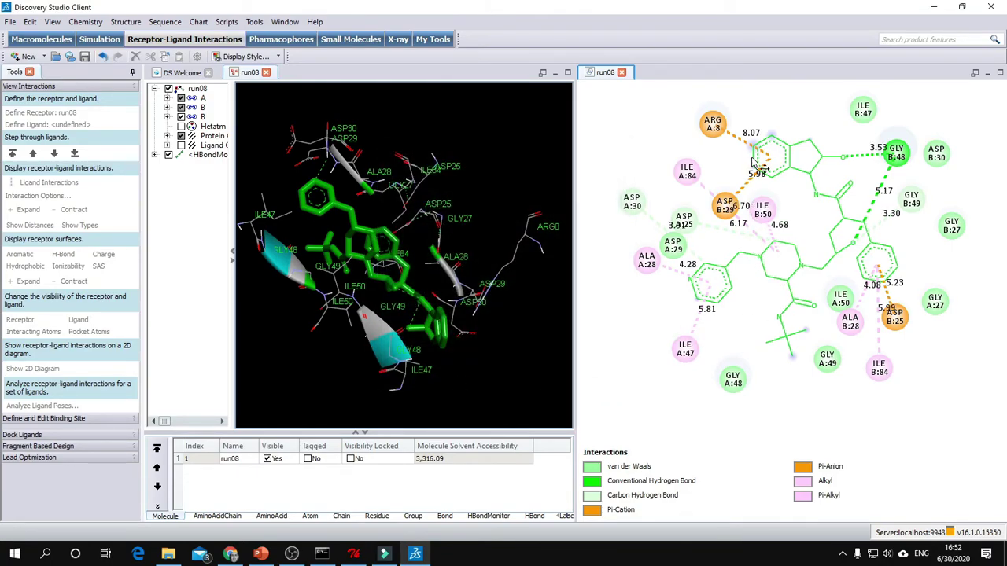